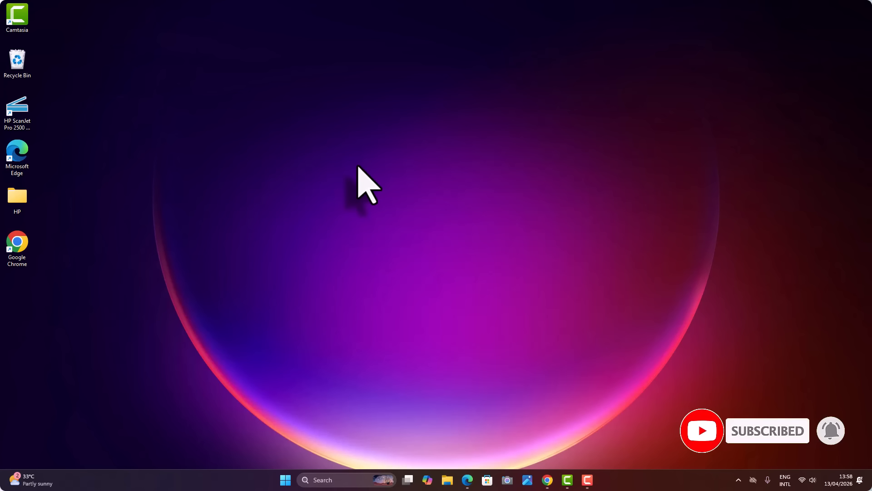
Step: Open Google Chrome and search the web for "office deployment tool"
left_click(549, 481)
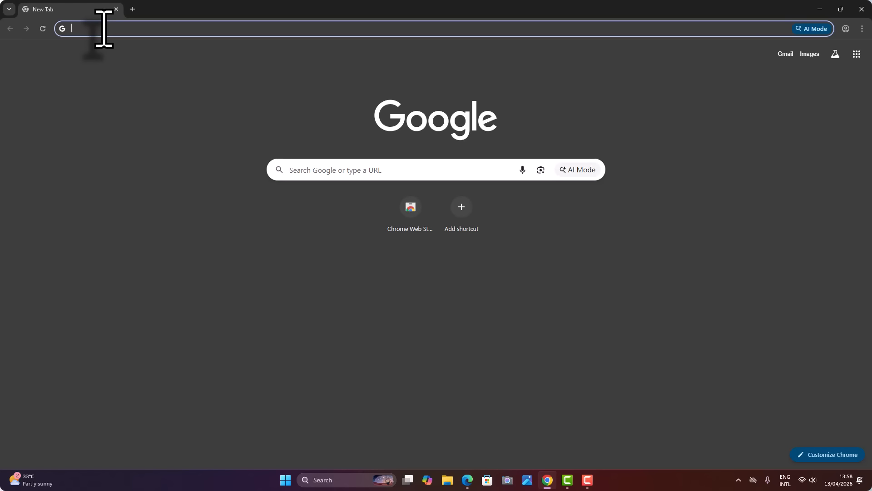
type("office")
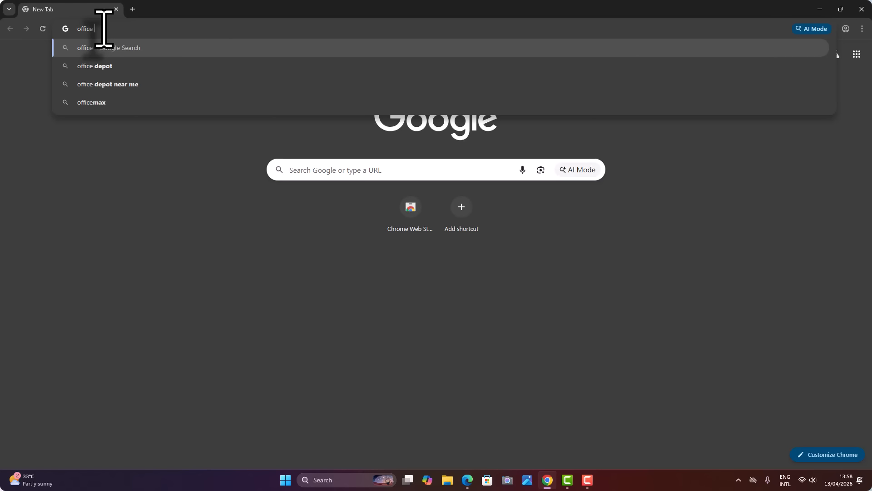
type(" deploy")
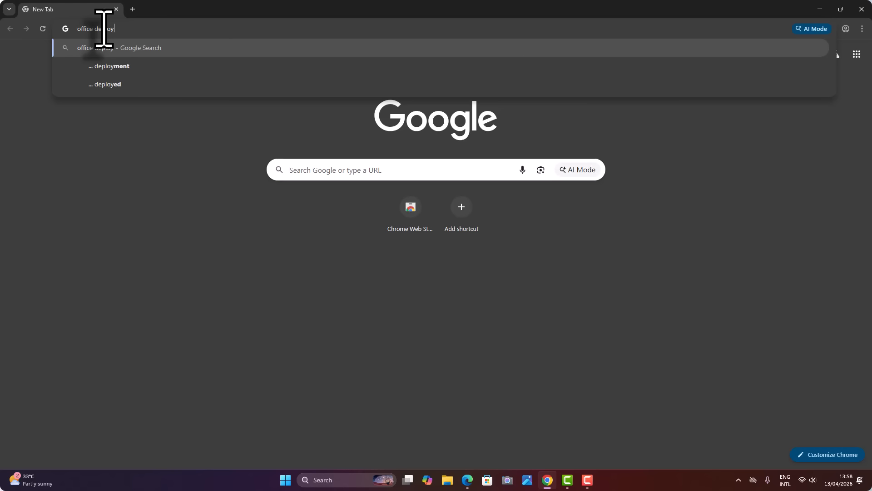
type("ment tool")
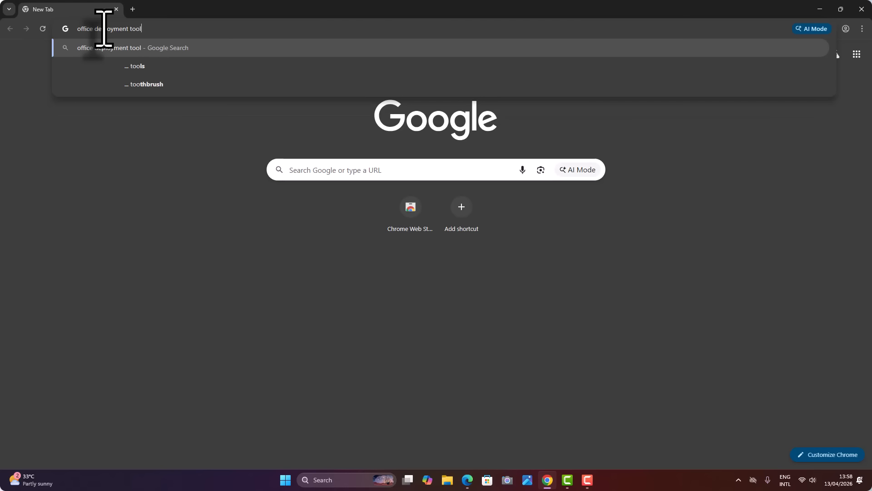
key("Return")
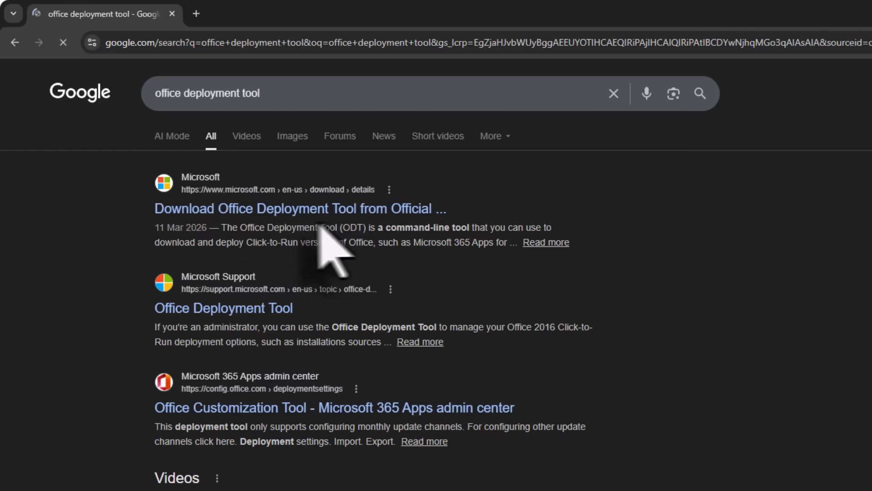
Step: Download the Office Deployment Tool in English from its official Microsoft Download Center page
left_click(334, 210)
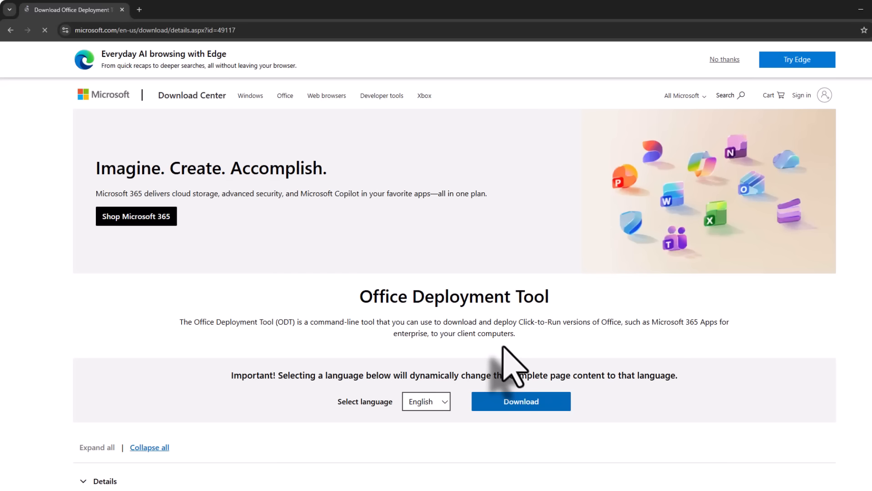
left_click(523, 402)
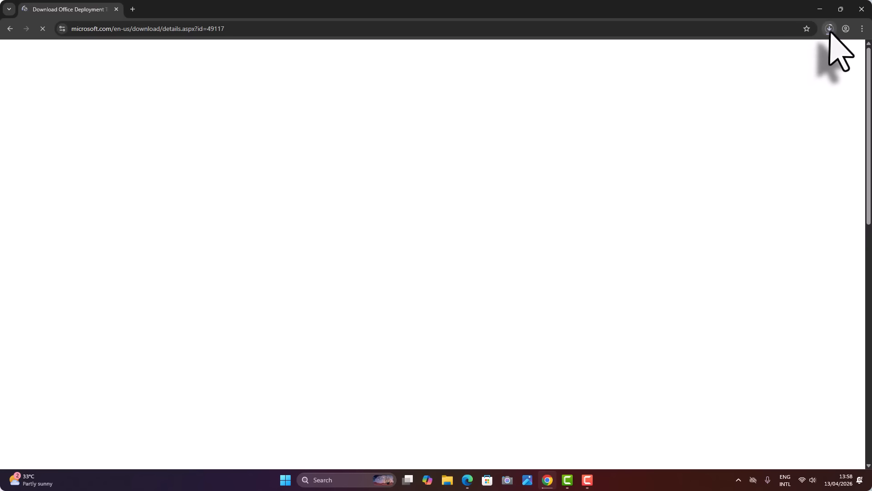
left_click(829, 29)
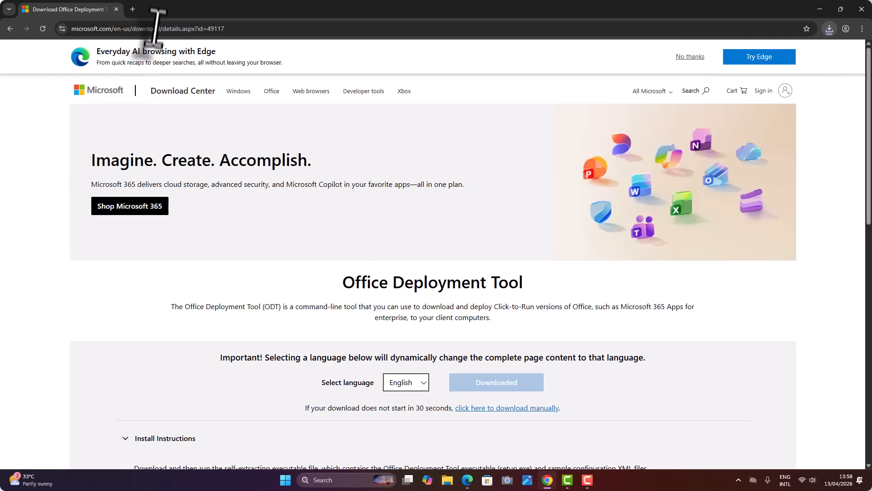
Step: Search for "office customization tool" in a new browser tab and open the Microsoft 365 Apps admin center result
left_click(133, 9)
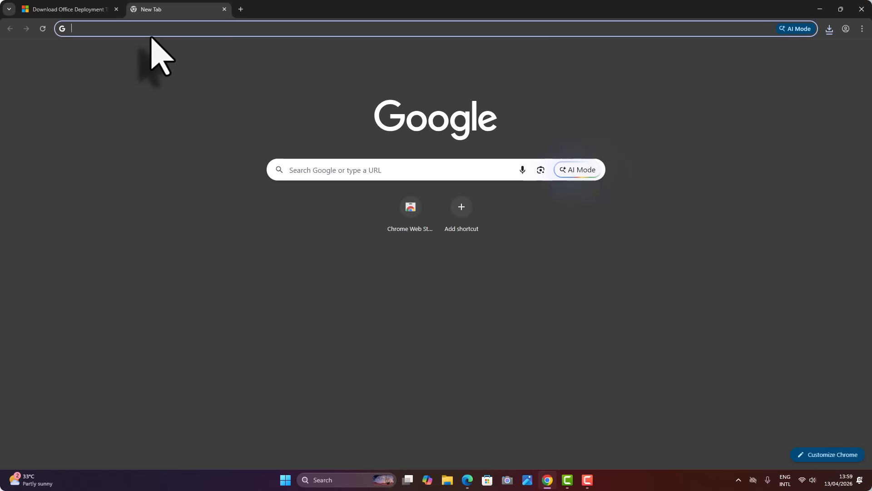
type("office")
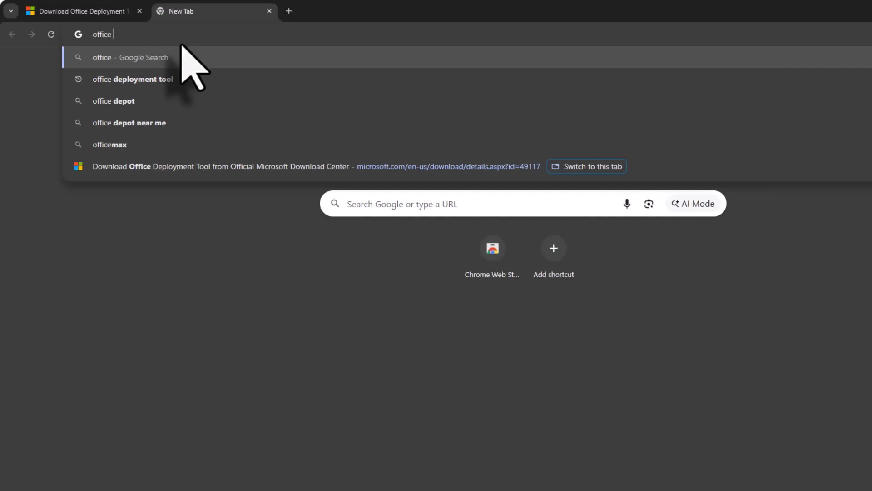
type(" customi")
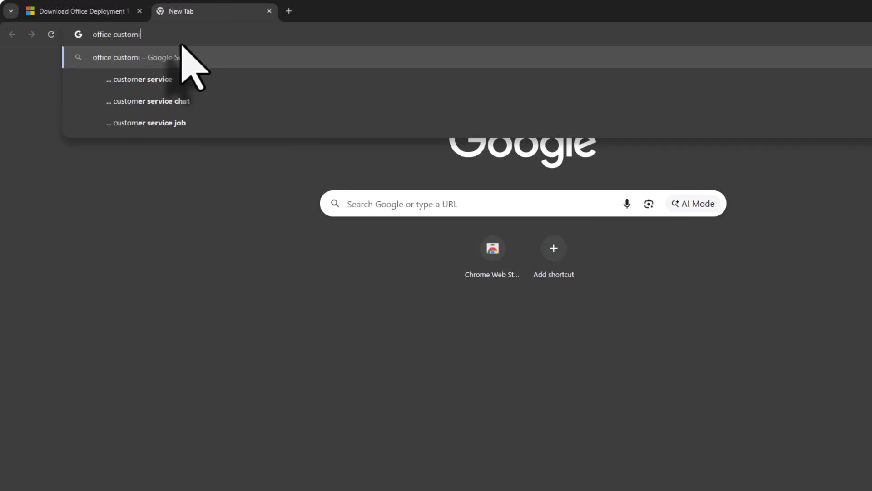
type("zation ")
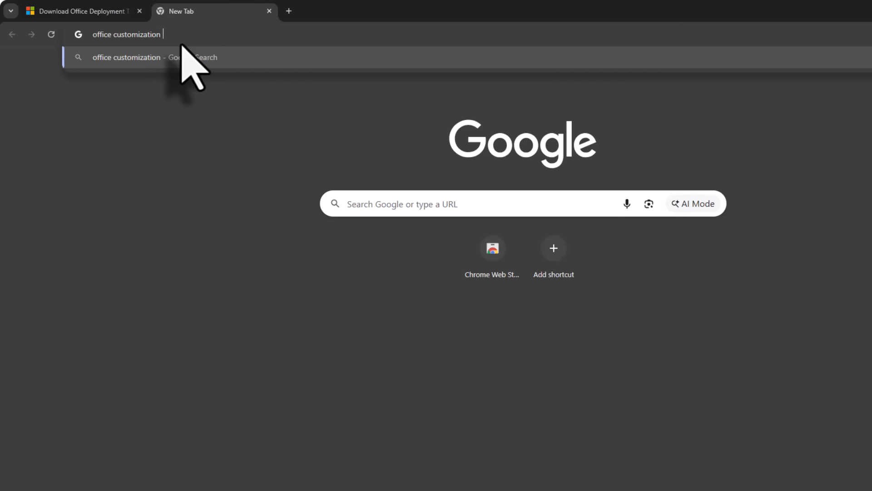
type("tool")
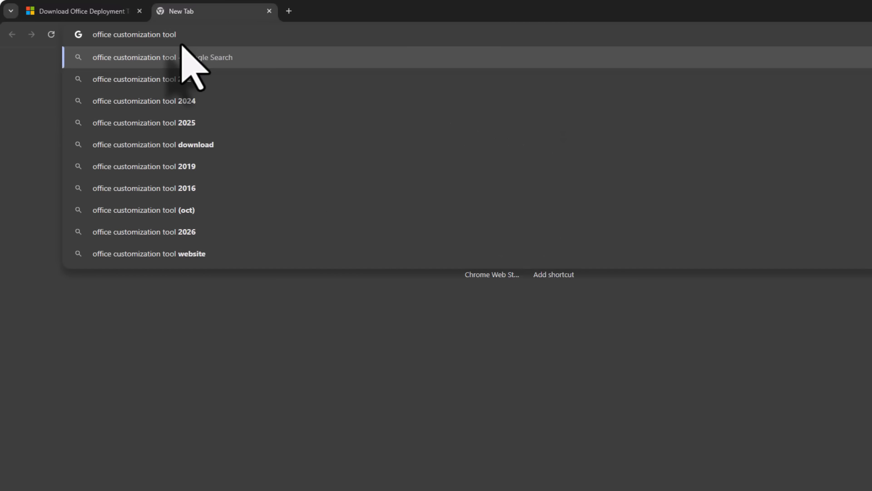
key("Return")
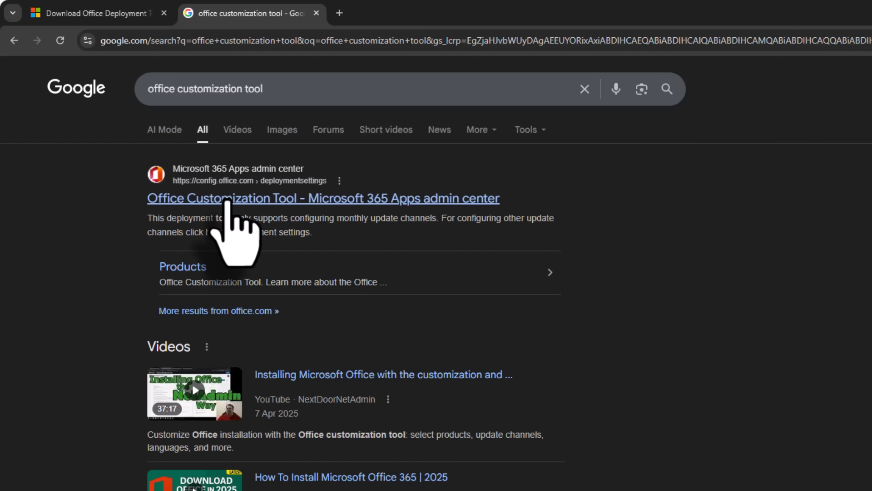
left_click(227, 200)
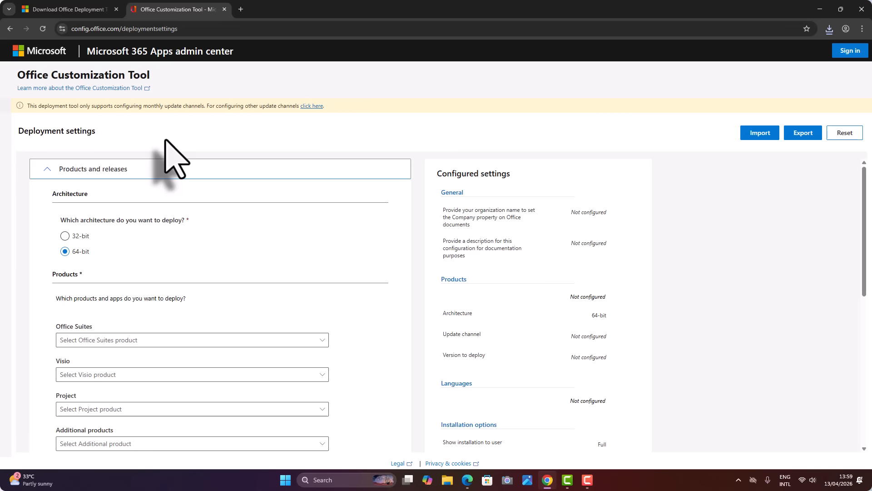
Step: Choose Office LTSC Professional Plus 2024 - Volume License as the Office suite to deploy, keeping the 64-bit architecture
scroll(177, 191, "down", 2)
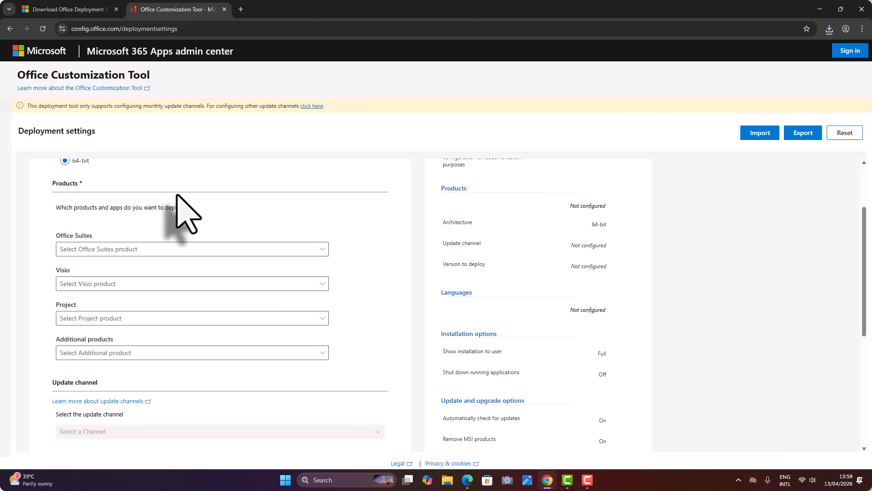
scroll(181, 210, "up", 2)
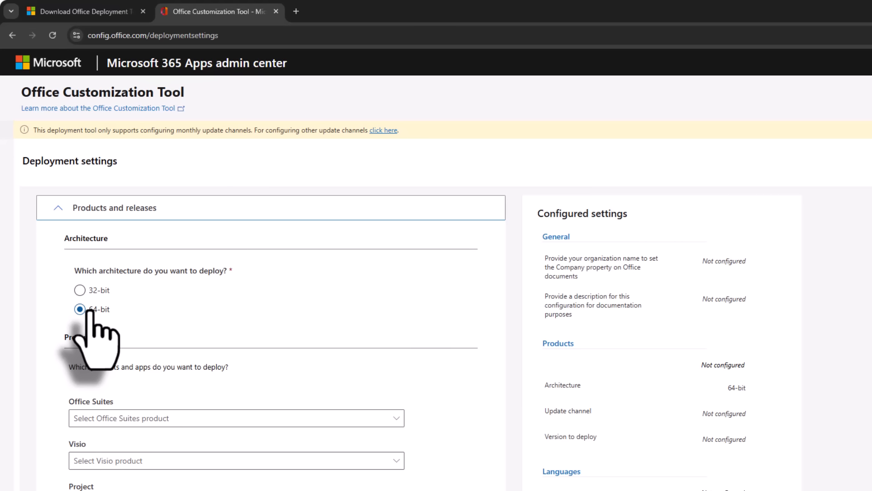
scroll(93, 318, "down", 1)
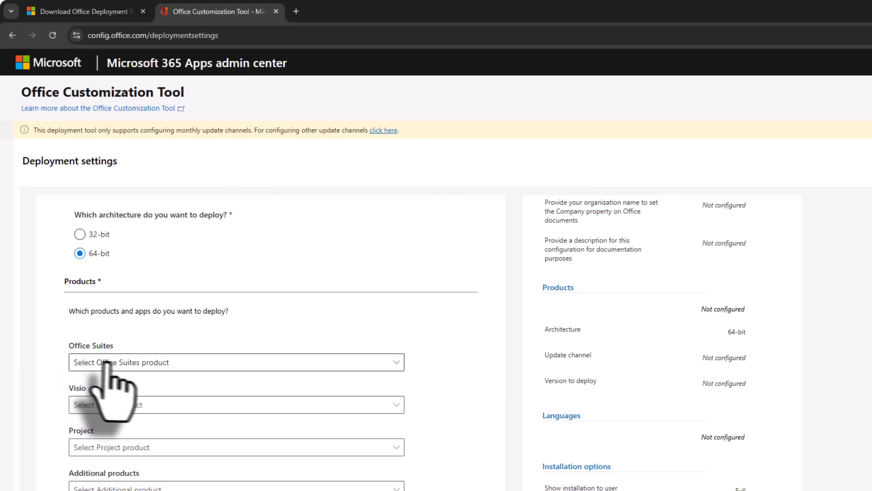
left_click(180, 366)
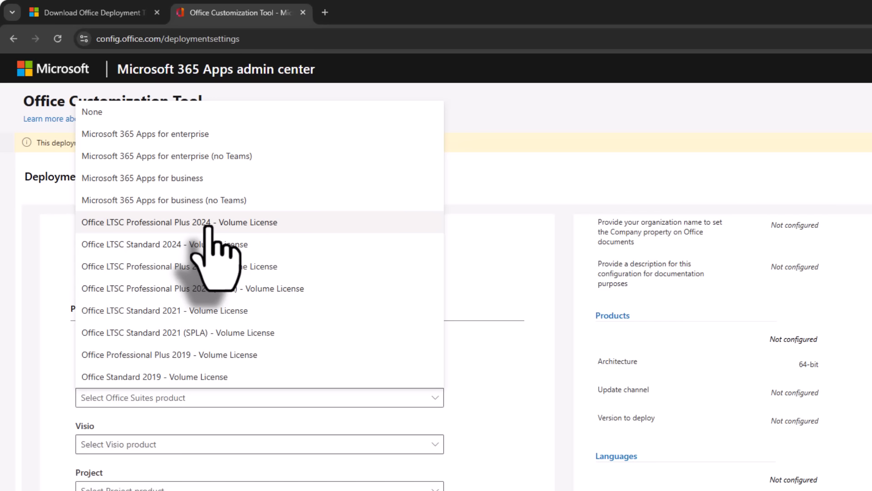
left_click(271, 225)
Step: Exclude Publisher, Outlook (classic), OneDrive Desktop, OneNote and Access from the deployment and complete the products and releases section
scroll(345, 409, "down", 5)
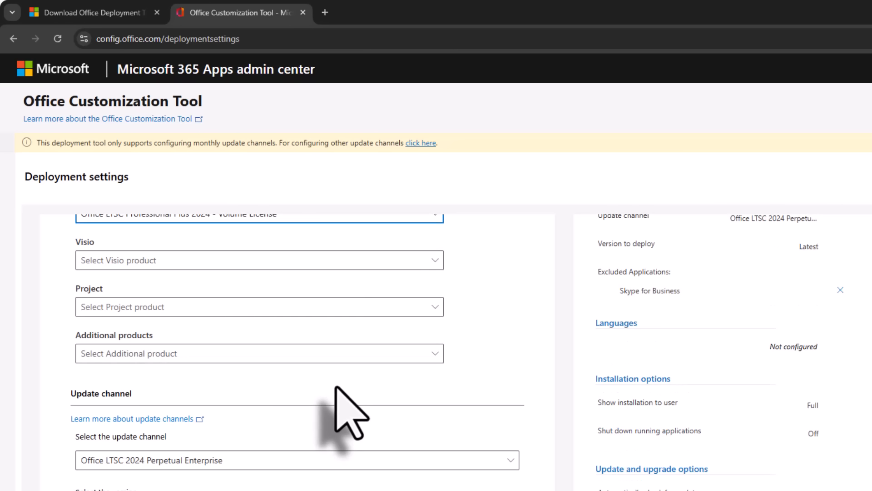
scroll(350, 411, "down", 5)
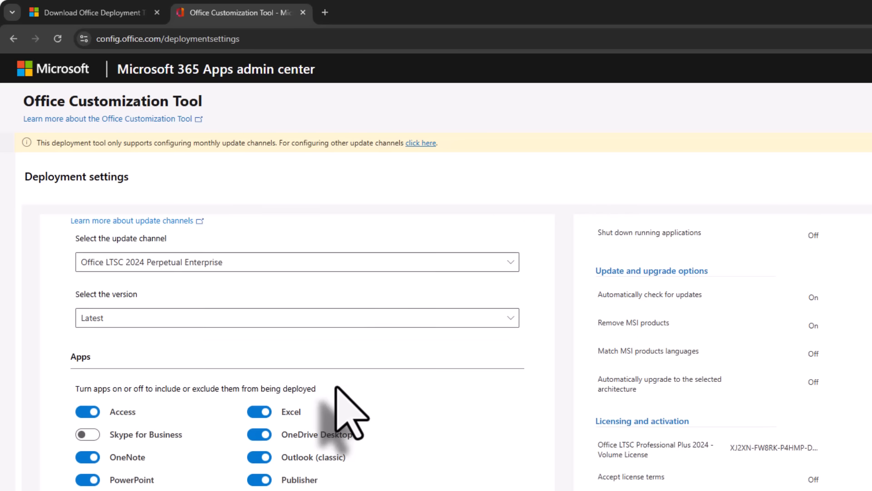
scroll(336, 387, "down", 1)
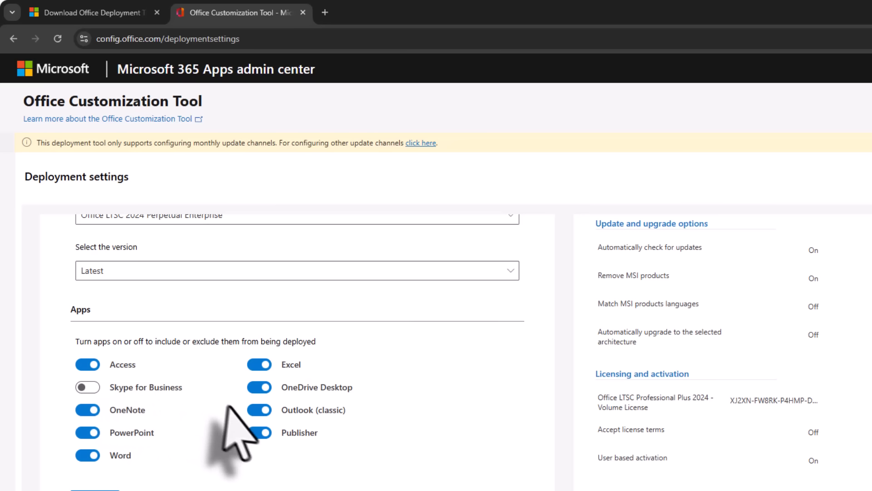
left_click(259, 432)
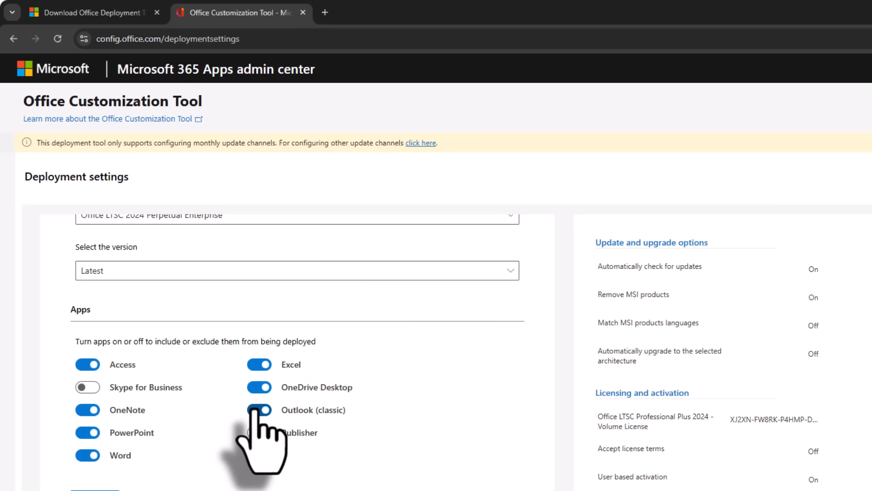
left_click(254, 409)
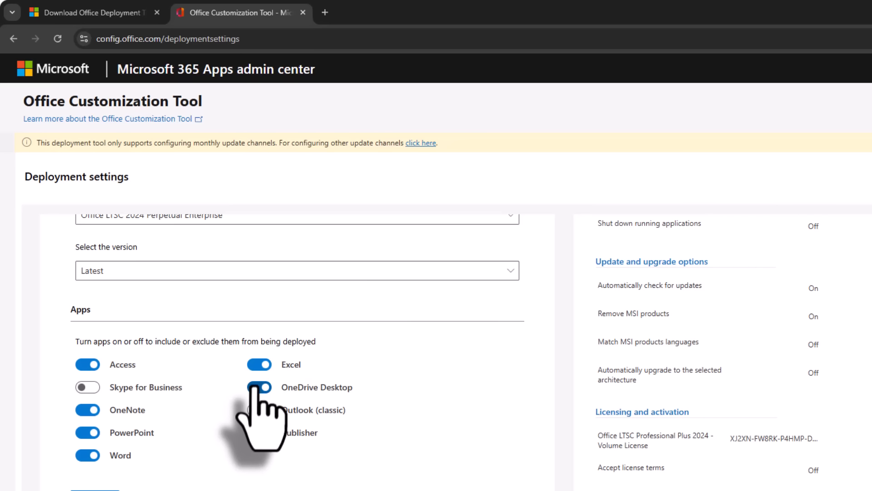
left_click(254, 387)
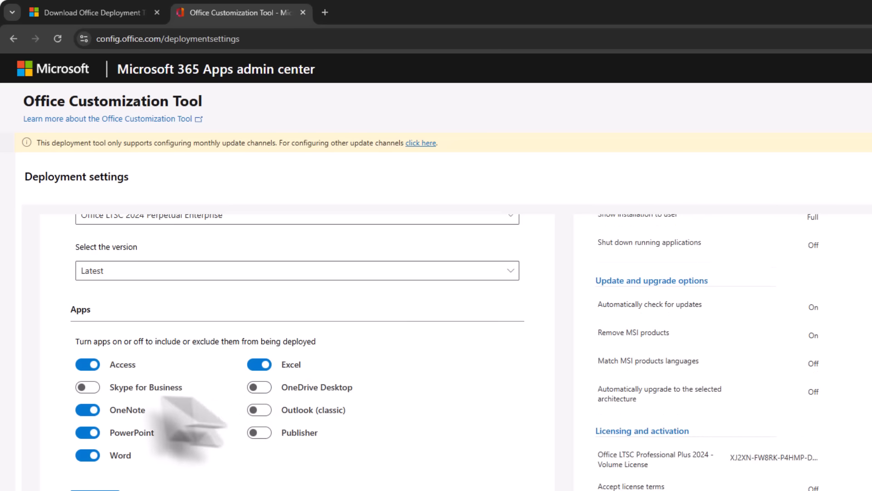
left_click(85, 410)
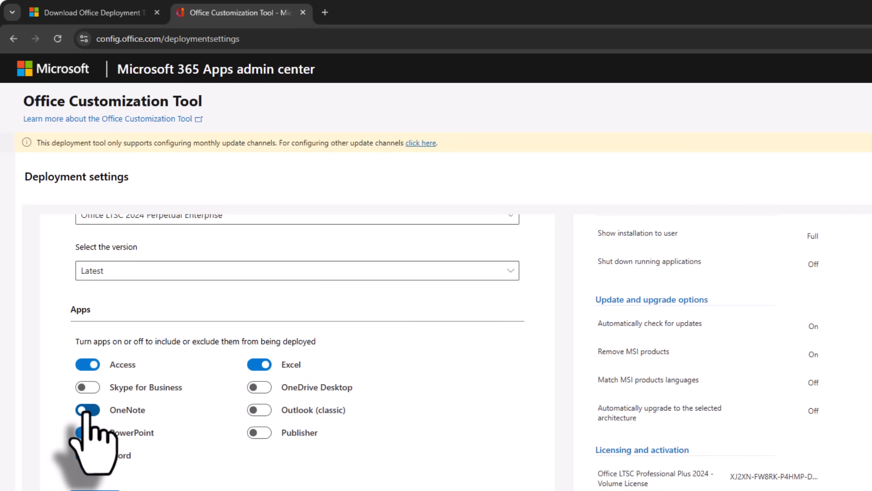
left_click(84, 365)
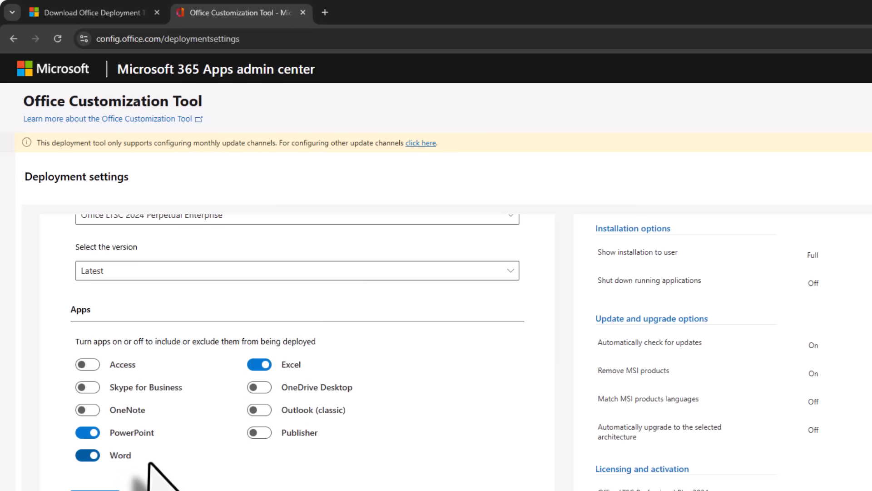
scroll(150, 464, "down", 1)
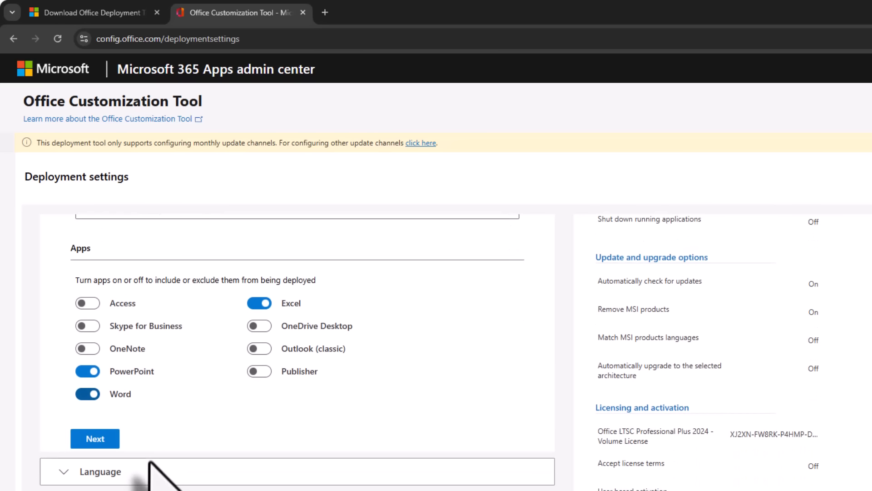
left_click(96, 438)
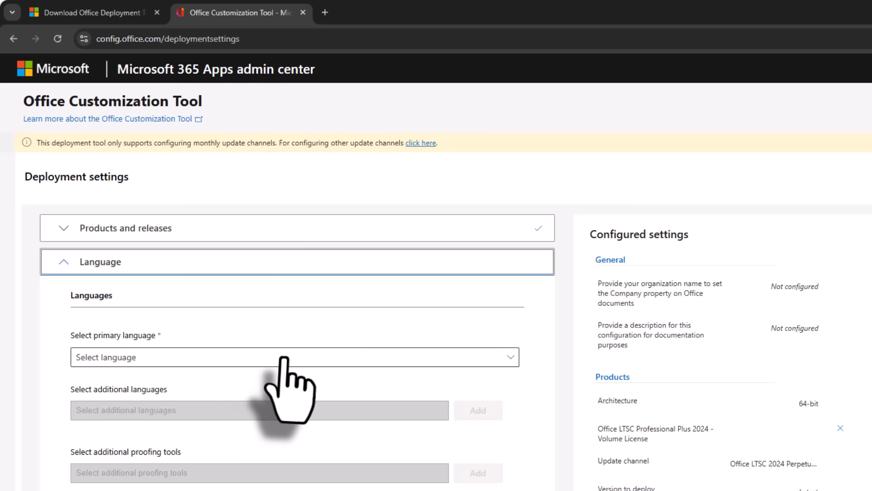
Step: Set the primary language to English (United States) and complete the language section
left_click(285, 359)
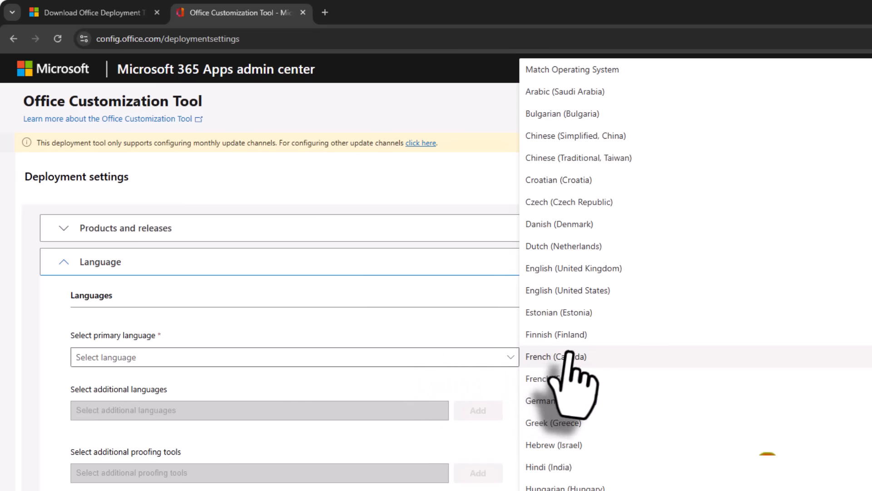
left_click(573, 296)
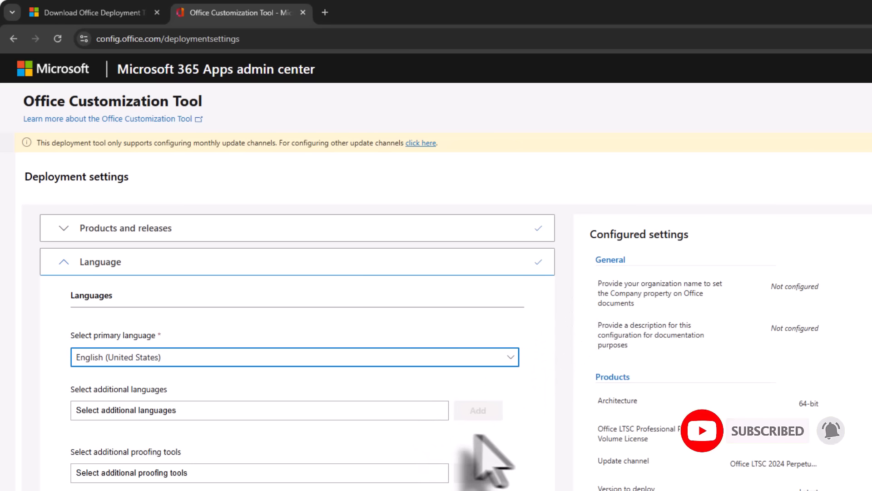
left_click(395, 361)
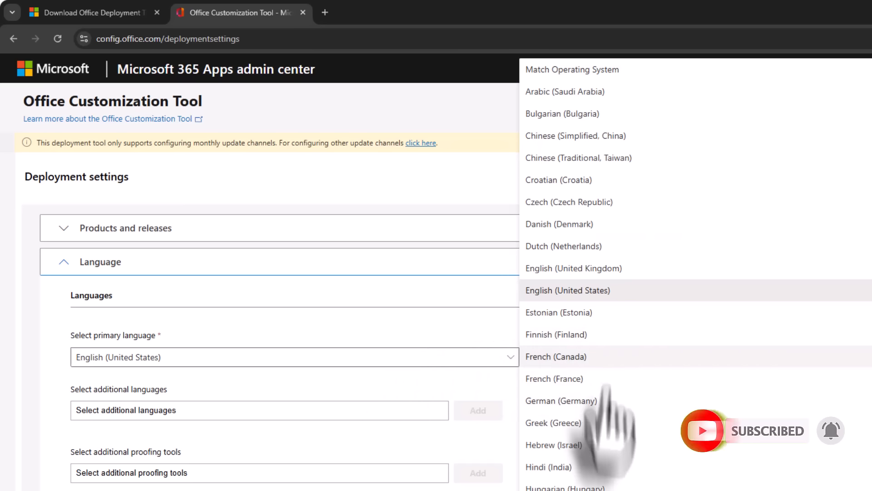
left_click(47, 363)
scroll(47, 362, "down", 3)
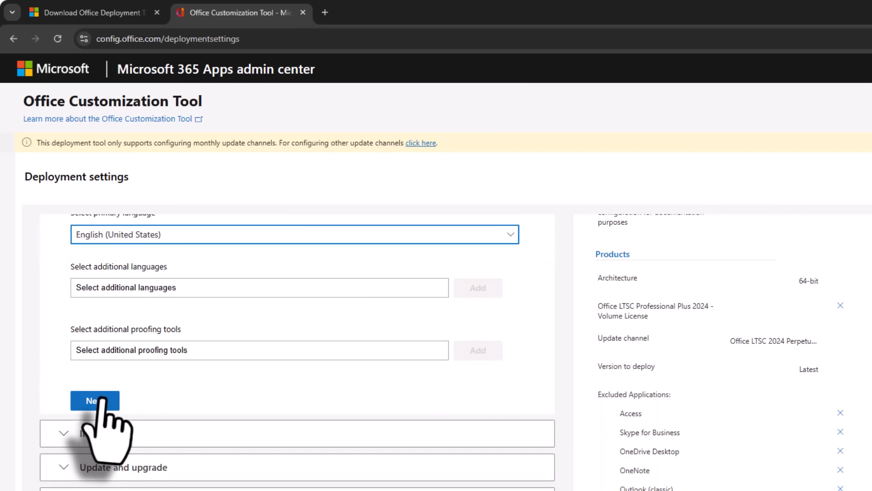
left_click(95, 400)
Step: Accept the default installation options and continue to the update and upgrade settings
scroll(111, 408, "down", 4)
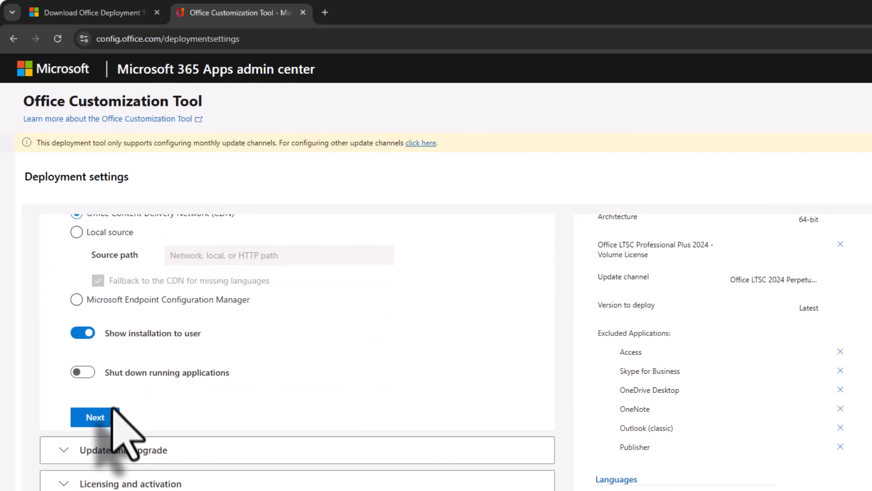
left_click(102, 416)
scroll(109, 450, "down", 5)
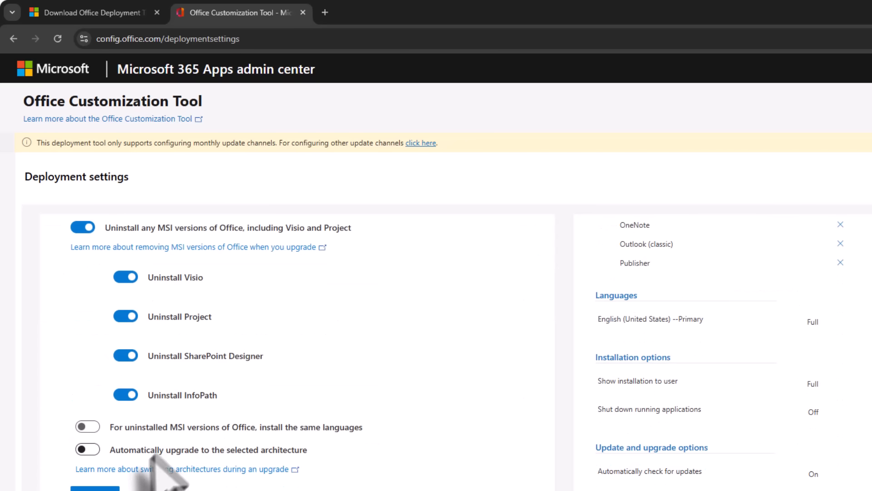
Step: Accept the default update, licensing, general and application preference settings and finish the deployment configuration
left_click(94, 487)
scroll(95, 390, "down", 5)
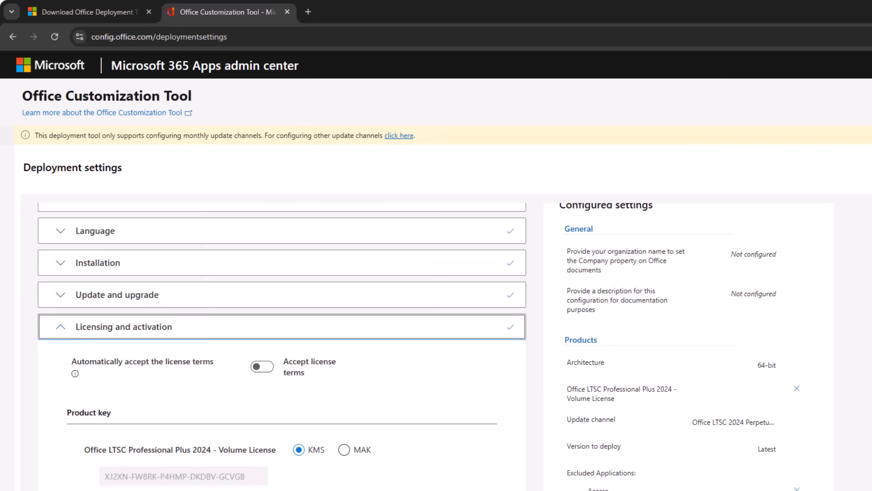
left_click(91, 342)
scroll(104, 400, "down", 3)
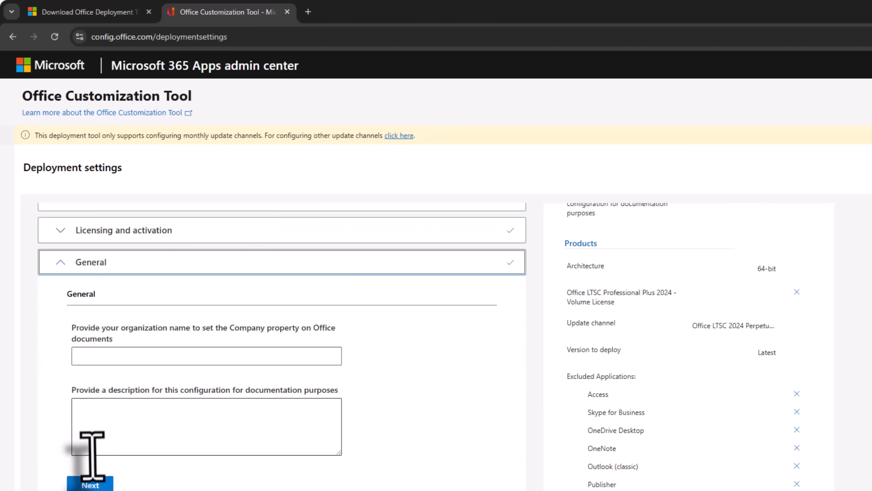
left_click(91, 484)
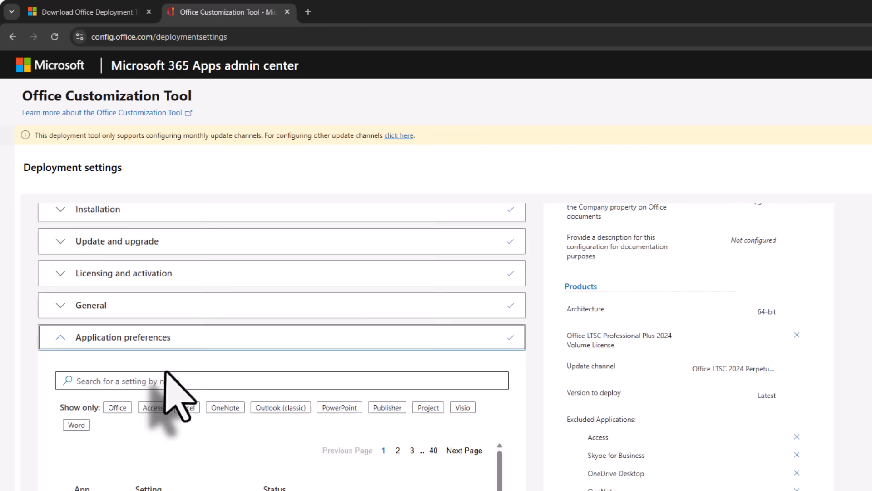
scroll(175, 379, "down", 5)
scroll(54, 458, "down", 3)
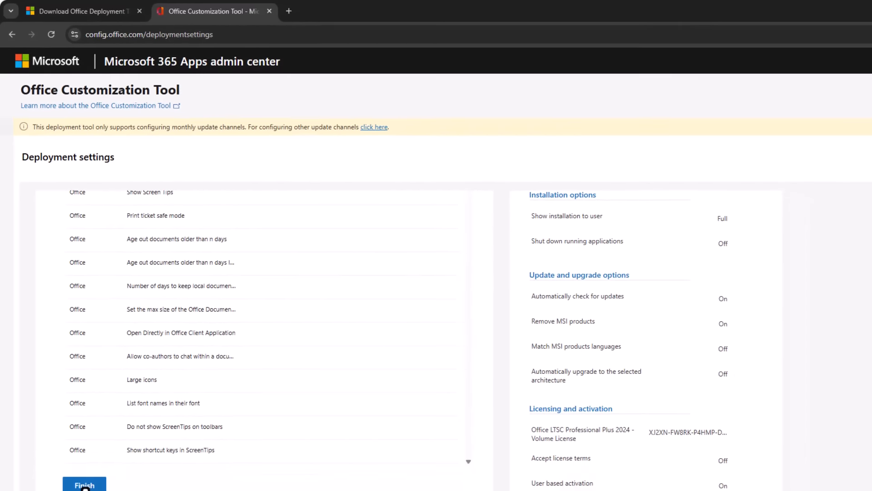
left_click(84, 485)
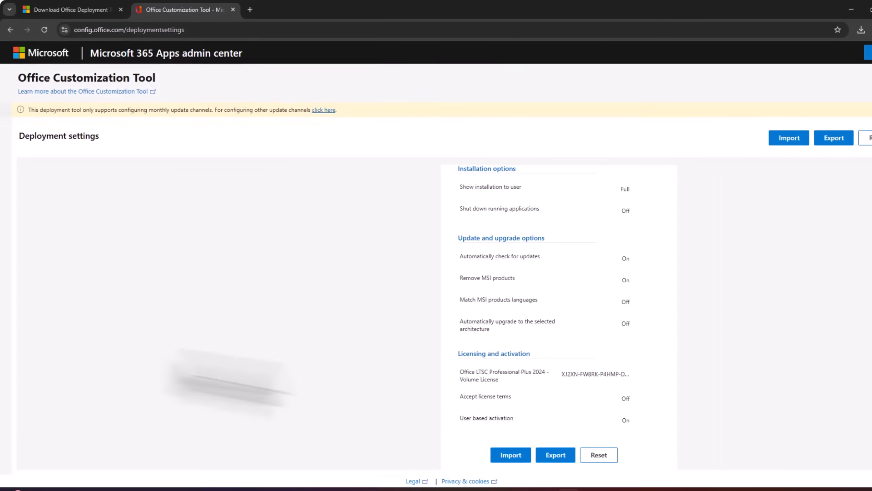
Step: Export the configuration as Configuration.xml with Office Open XML as the default file format, accepting the license terms
scroll(434, 362, "up", 4)
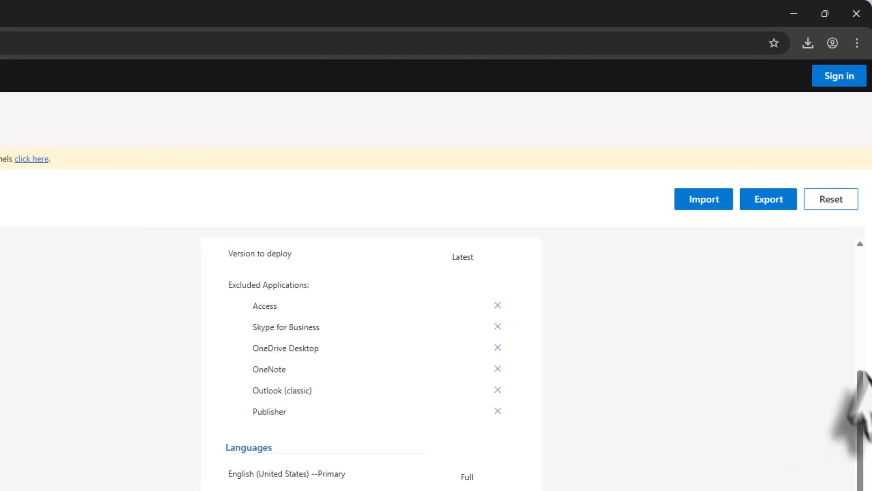
scroll(795, 257, "up", 4)
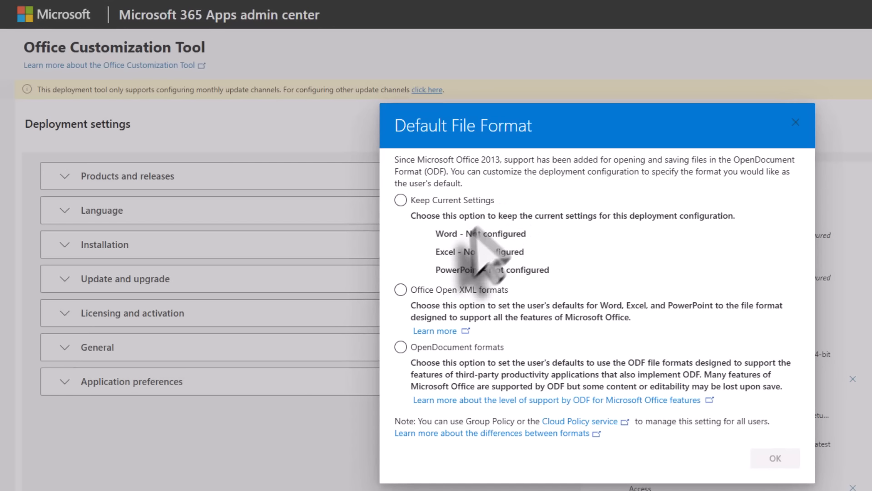
left_click(401, 290)
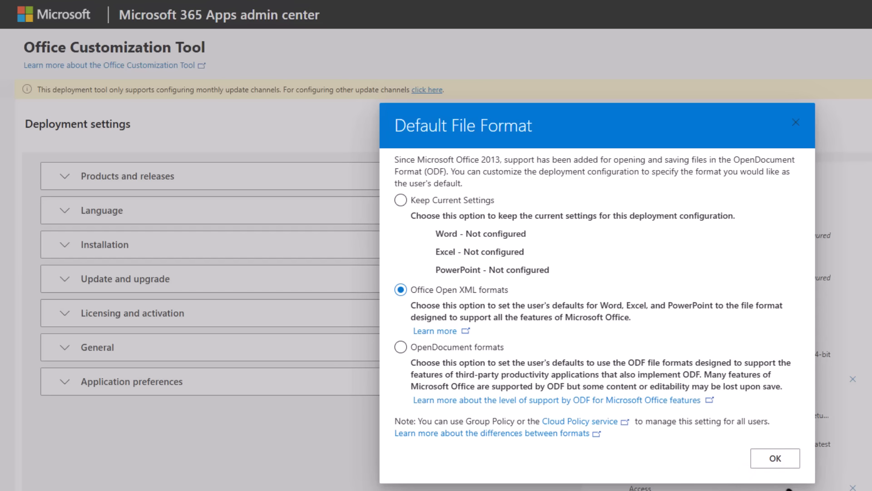
left_click(776, 458)
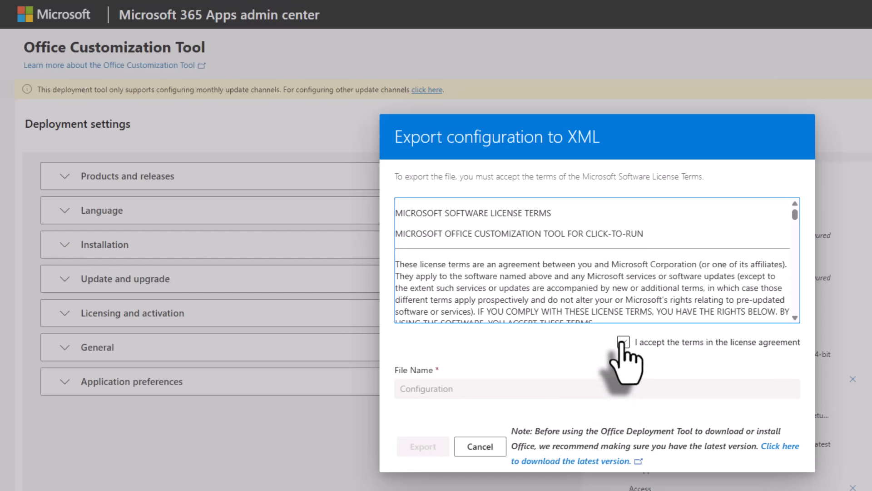
left_click(623, 342)
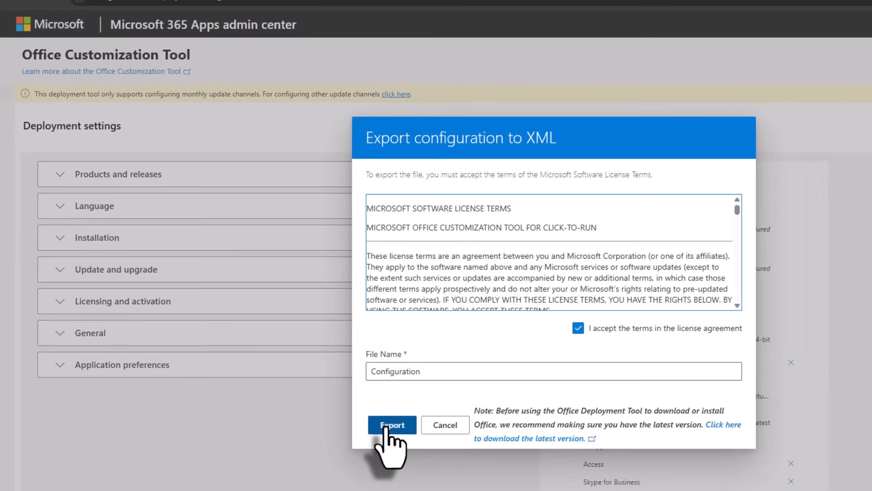
left_click(423, 446)
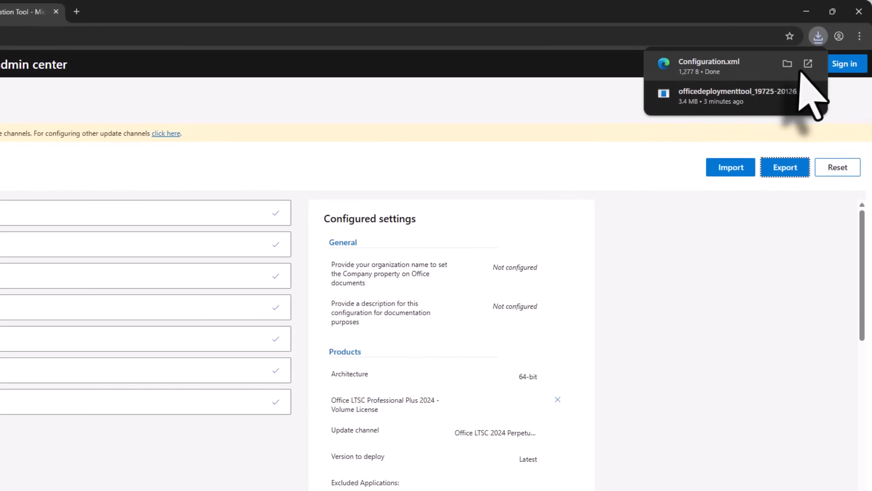
Step: Show the exported file in its Downloads folder and create a folder named Microsoft Office 2024 there
left_click(787, 63)
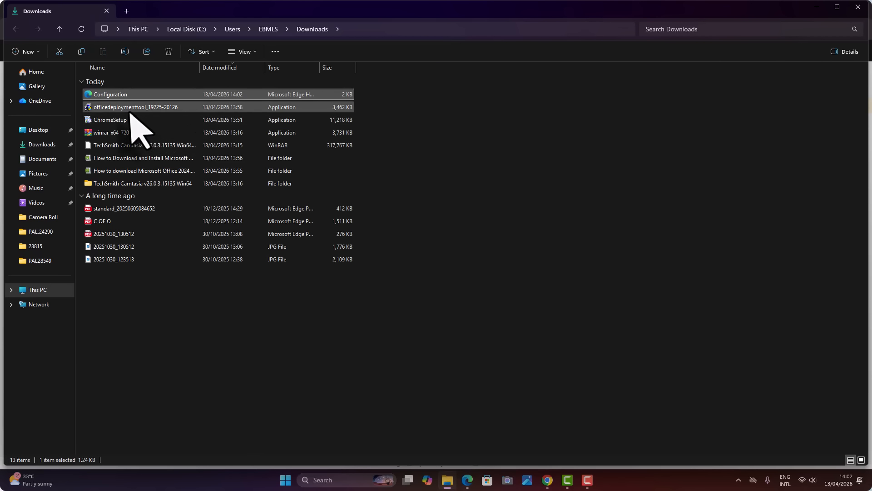
left_click(130, 109)
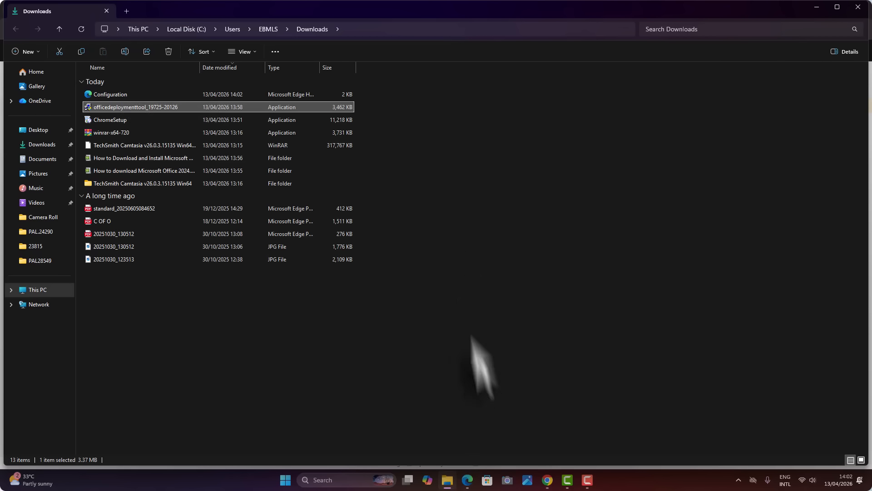
right_click(467, 309)
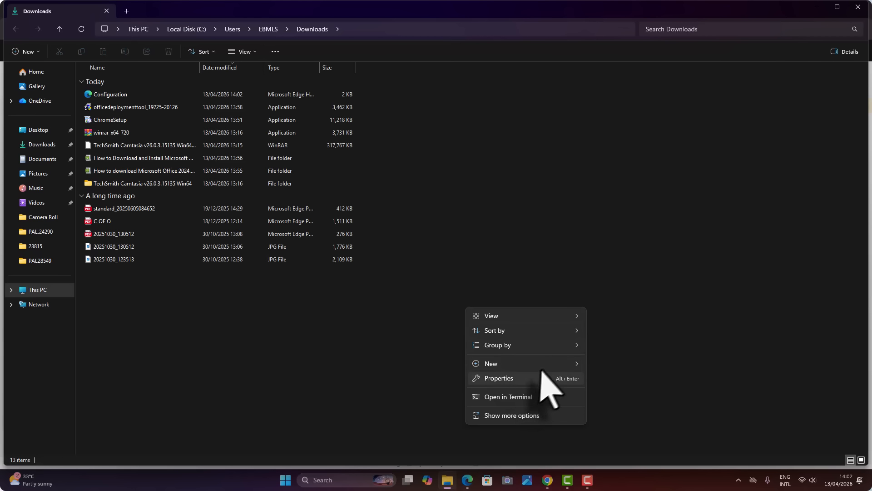
mouse_move(554, 366)
left_click(609, 368)
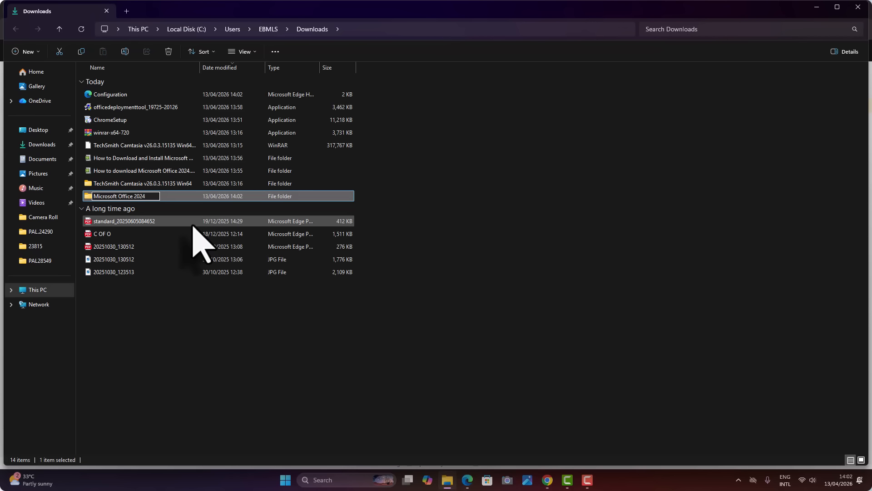
left_click(295, 355)
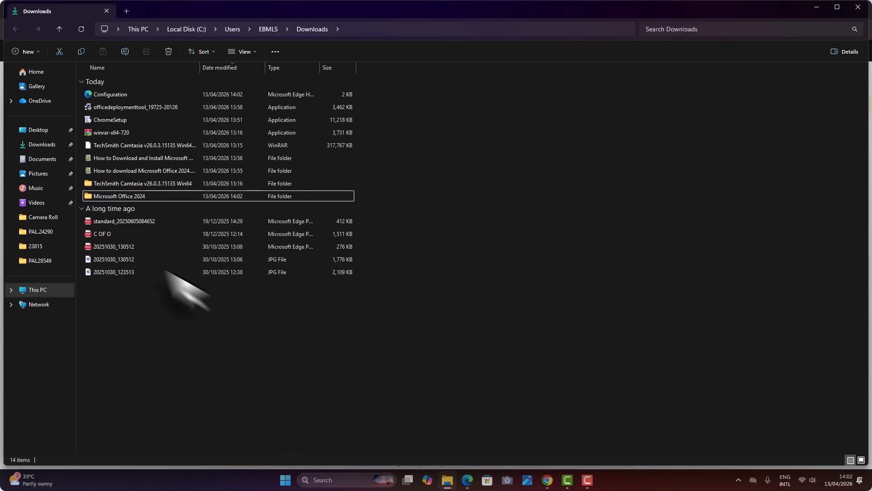
left_click(127, 107)
left_click(127, 95, "ctrl")
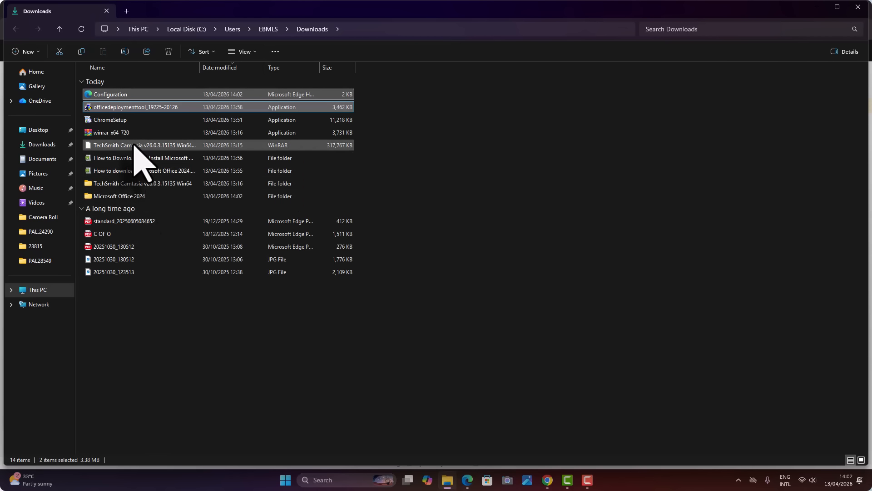
left_click(126, 198)
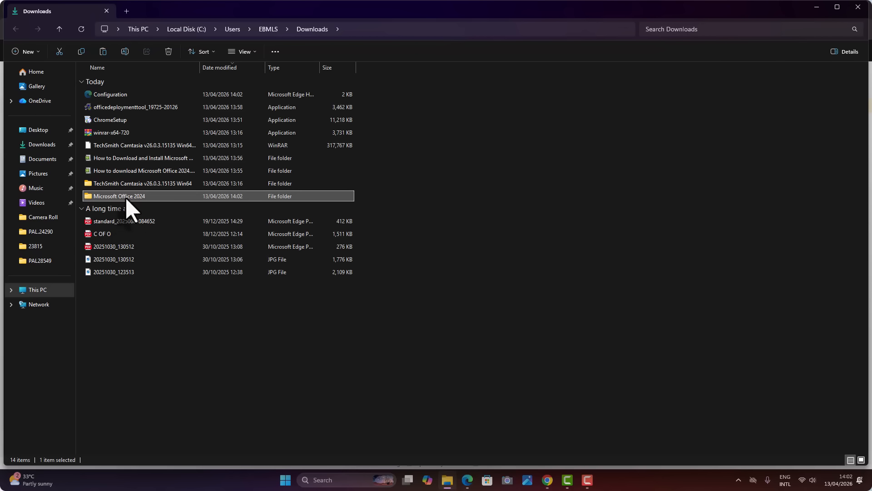
double_click(126, 198)
key("ctrl+v")
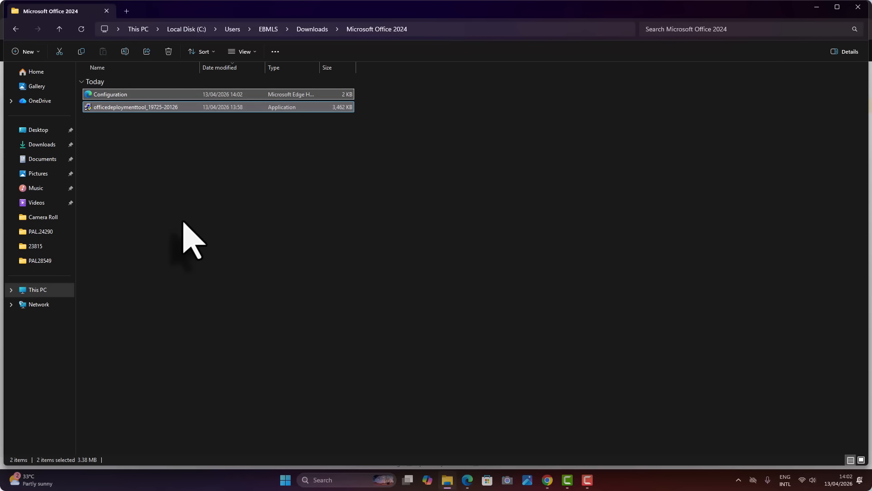
left_click(182, 223)
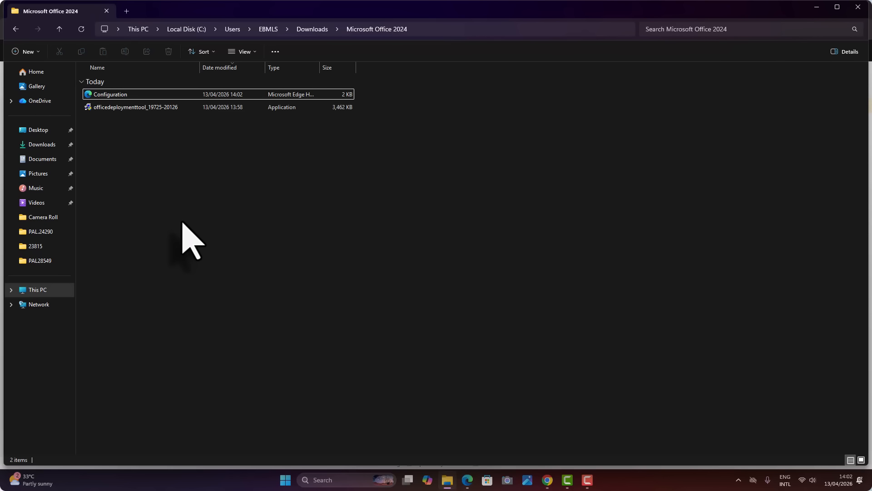
double_click(128, 110)
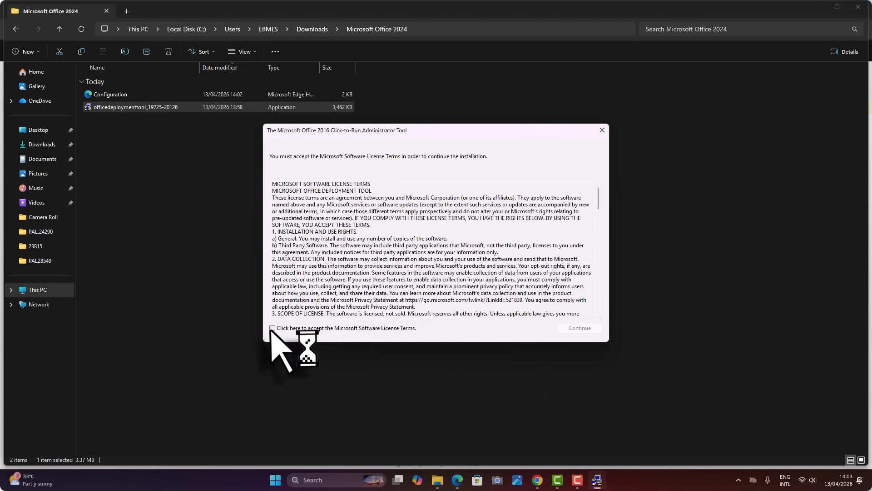
left_click(272, 327)
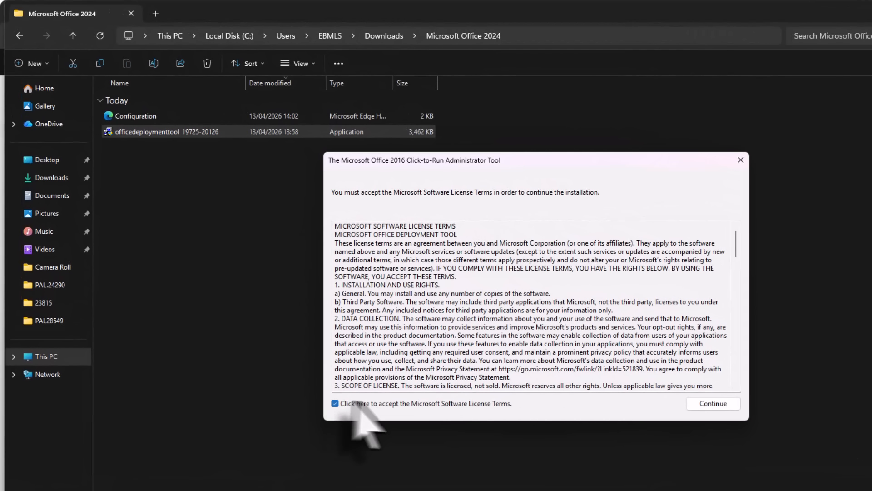
left_click(713, 403)
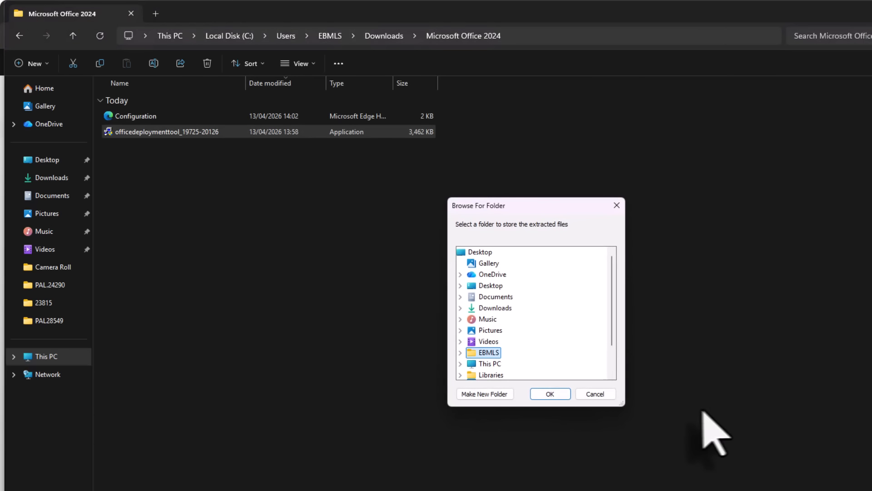
Step: Extract the deployment tool files into the Microsoft Office 2024 folder inside Downloads and close the completion dialog
scroll(511, 359, "down", 1)
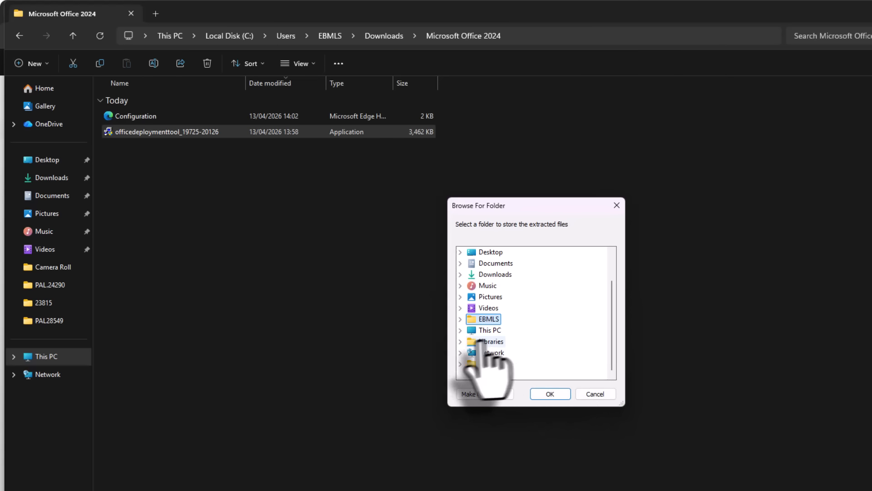
left_click(460, 330)
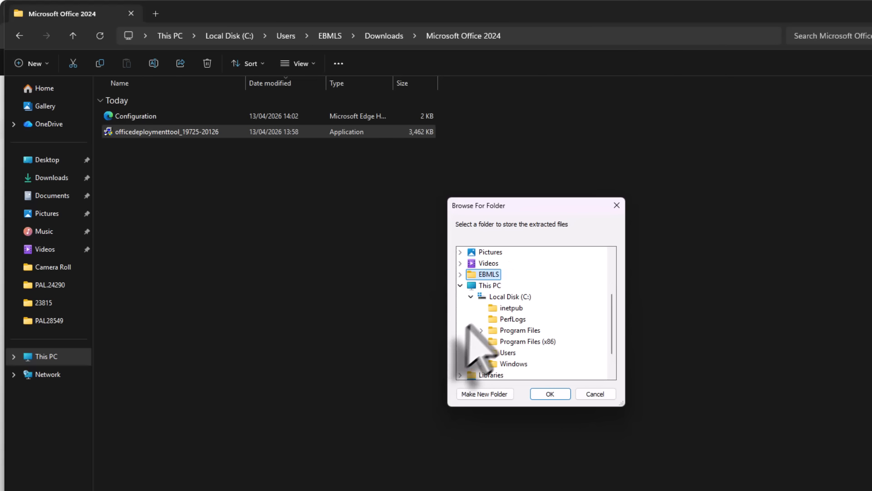
scroll(483, 291, "up", 2)
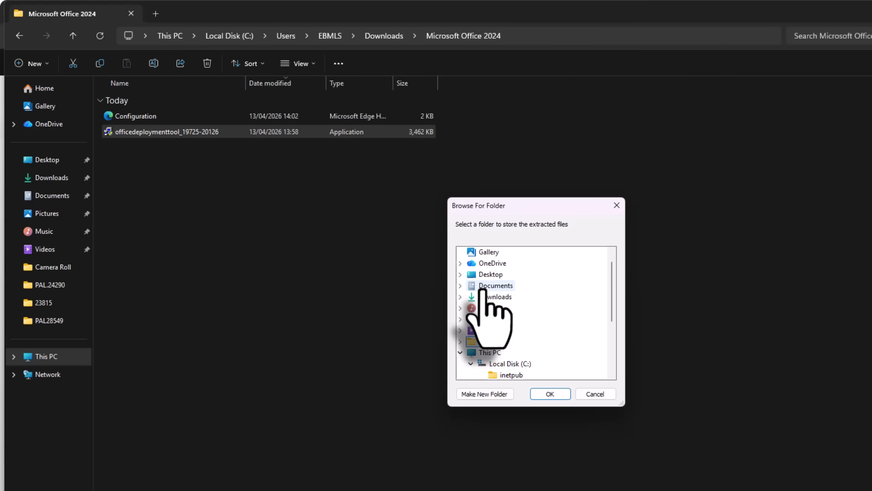
left_click(461, 297)
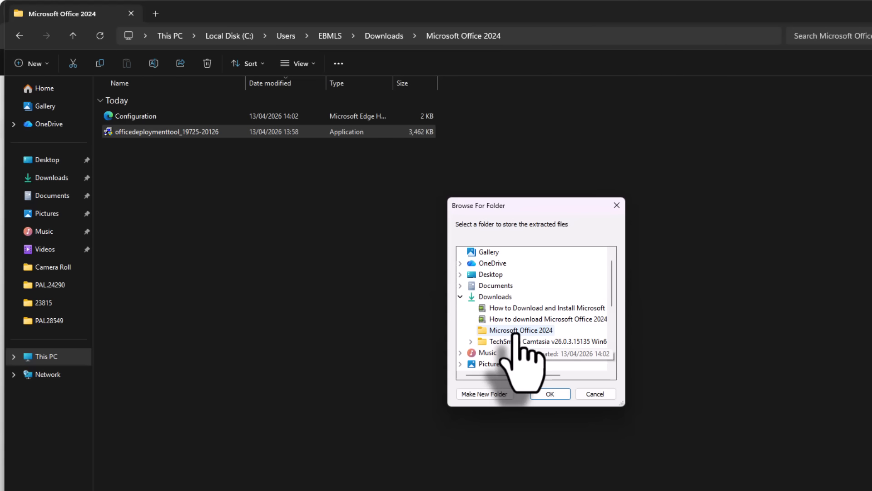
left_click(550, 393)
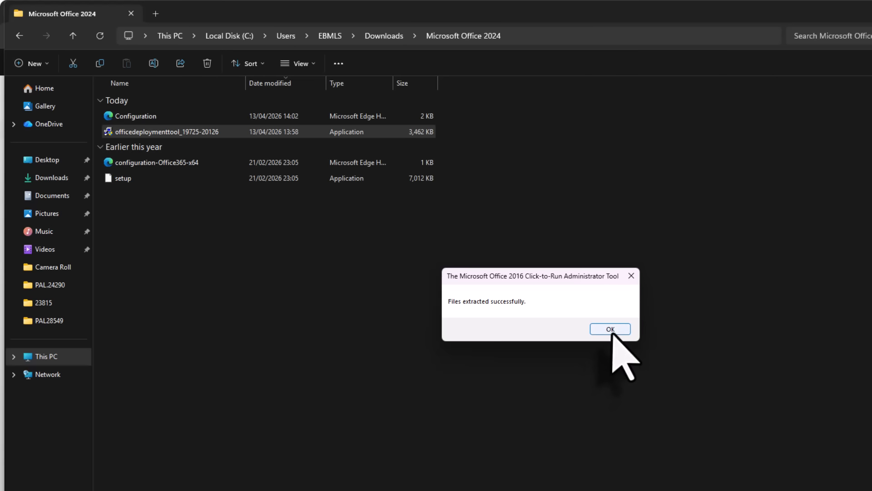
left_click(611, 329)
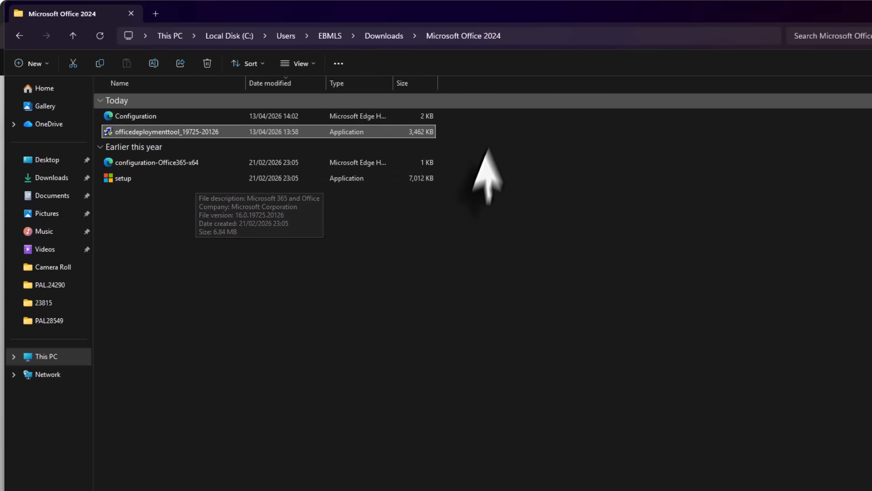
Step: Copy the Microsoft Office 2024 folder from Downloads to the root of Local Disk (C:)
left_click(390, 39)
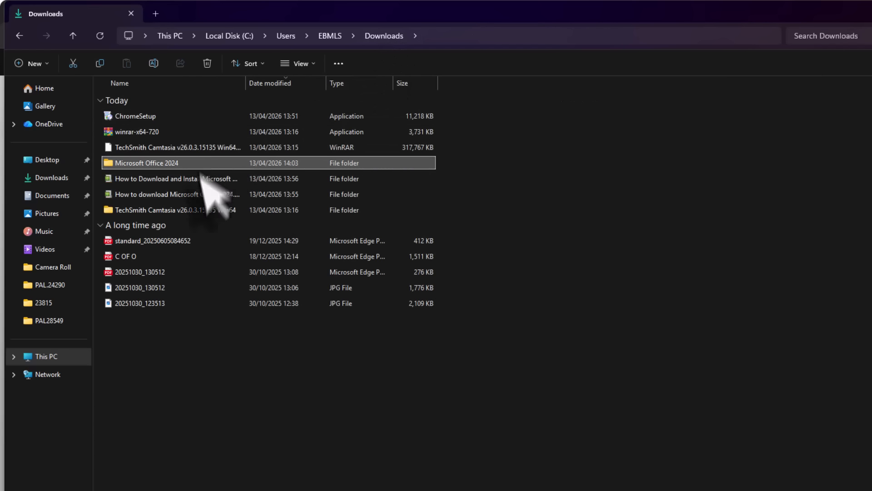
right_click(167, 164)
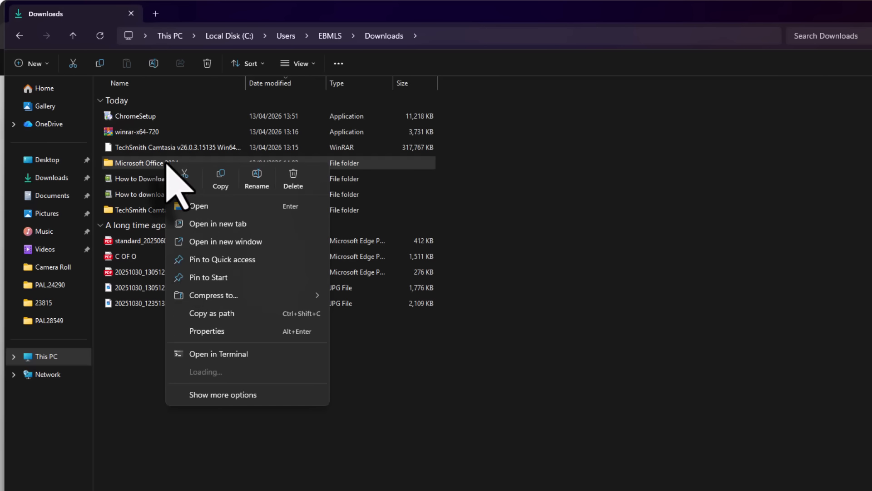
left_click(221, 180)
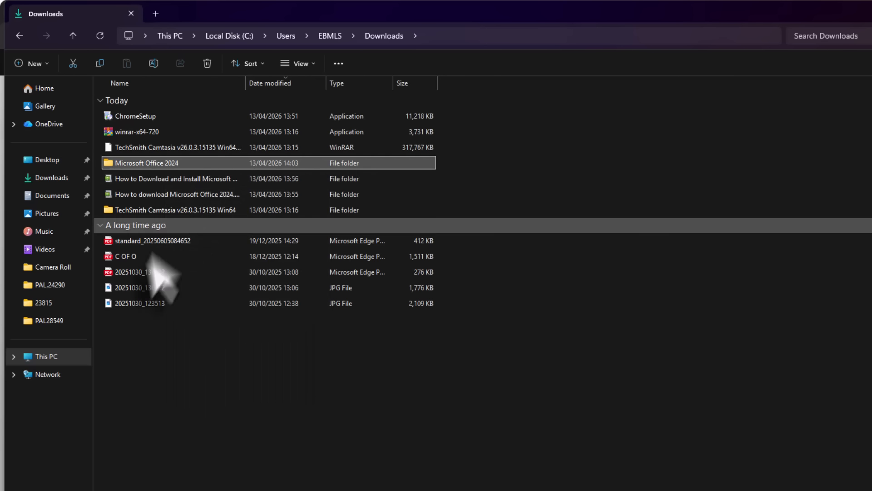
left_click(50, 357)
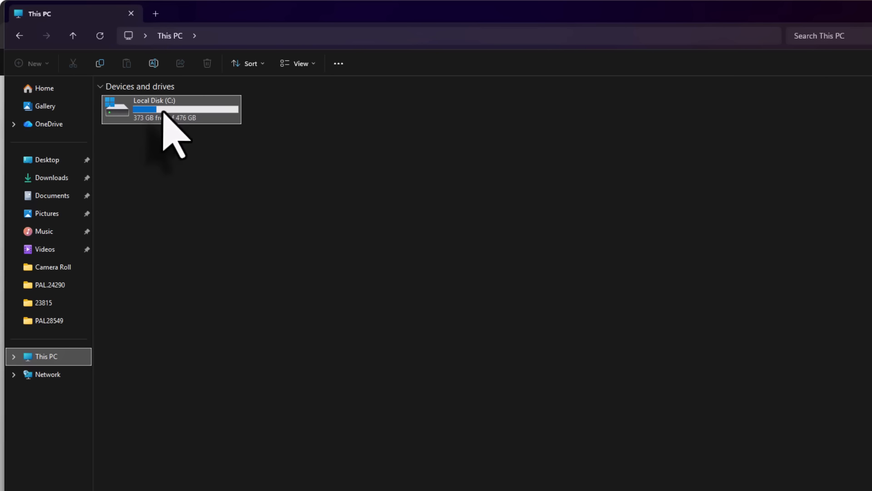
double_click(164, 113)
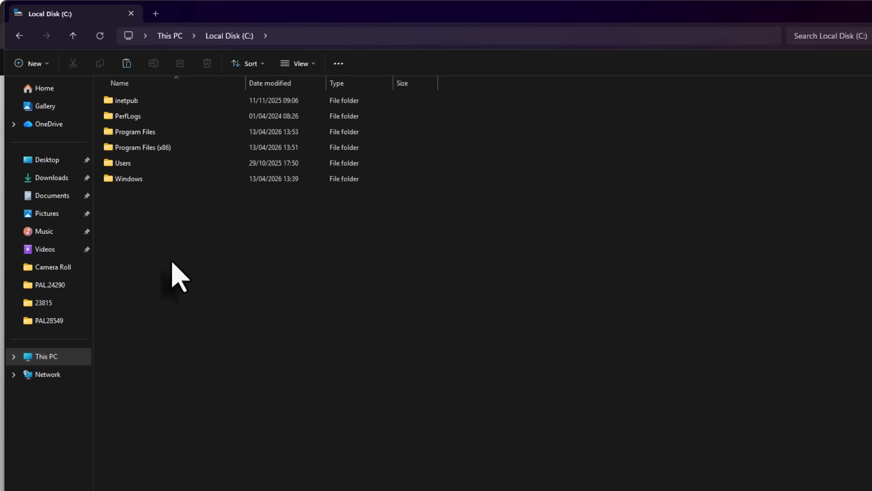
key("ctrl+v")
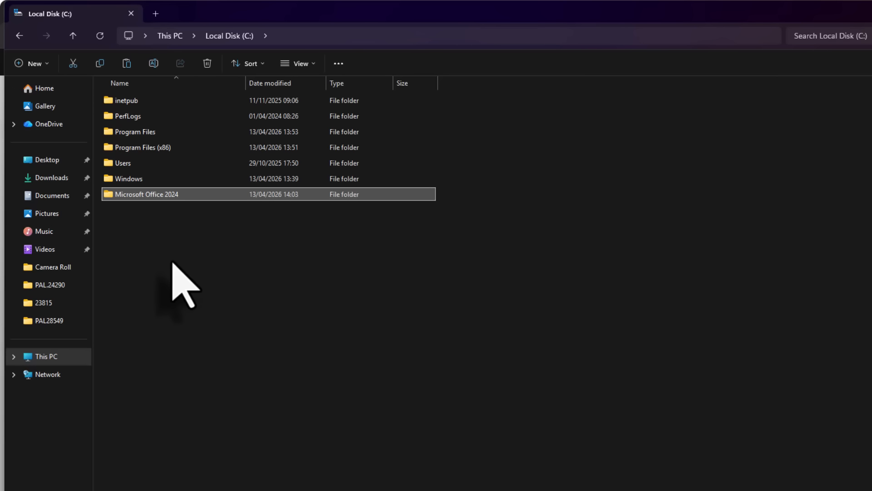
Step: Search Windows for cmd and open Command Prompt as administrator
left_click(286, 314)
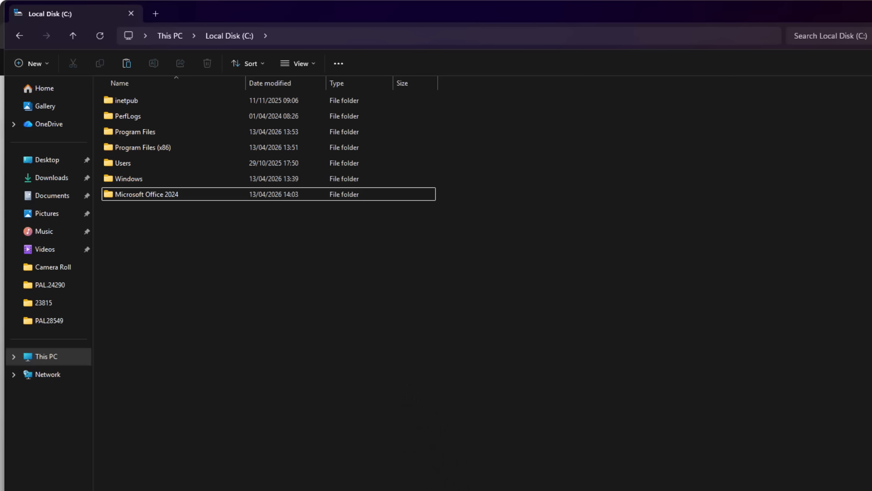
left_click(313, 479)
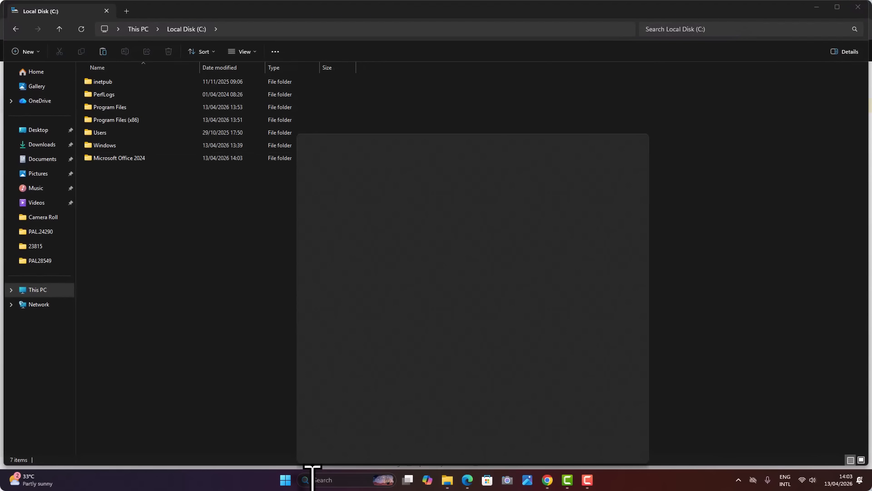
type("camtasia")
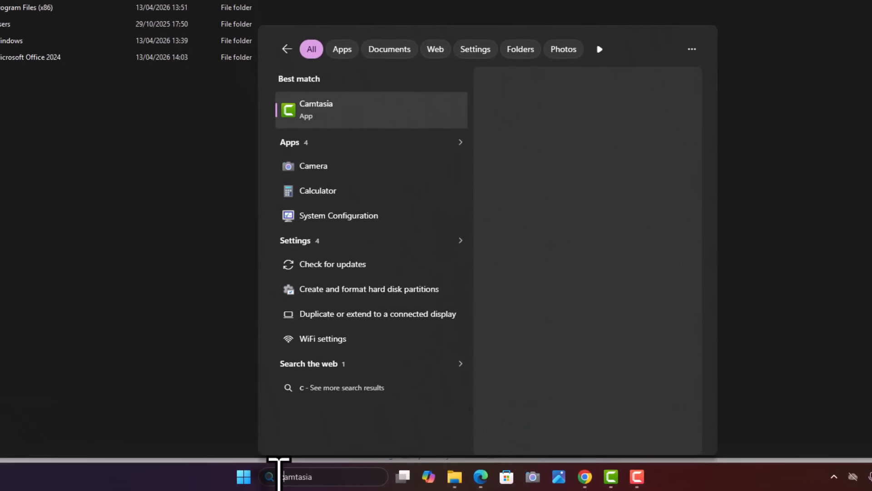
key("BackSpace")
key("BackSpace")
key("BackSpace")
key("BackSpace")
key("BackSpace")
key("BackSpace")
key("BackSpace")
key("BackSpace")
type("cmd")
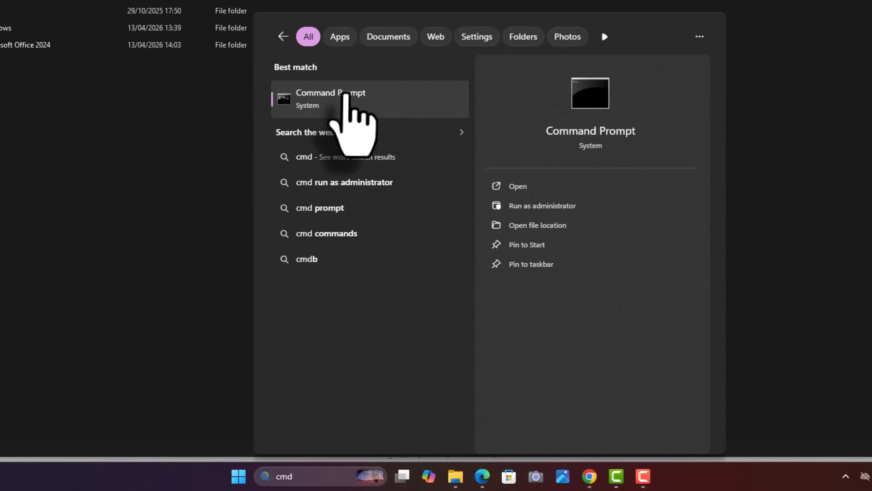
right_click(358, 95)
left_click(395, 110)
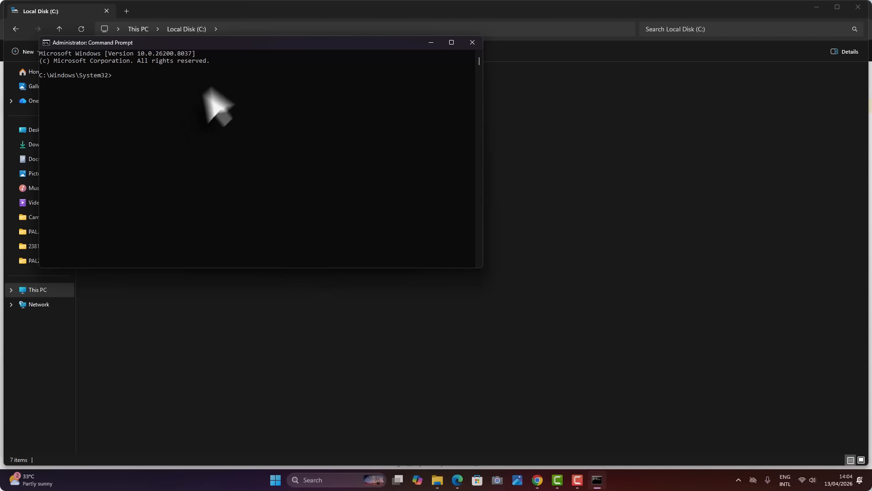
Step: Open the Microsoft Office 2024 folder on drive C: and change the Command Prompt directory to C:\Microsoft Office 2024
left_click_drag(267, 44, 409, 208)
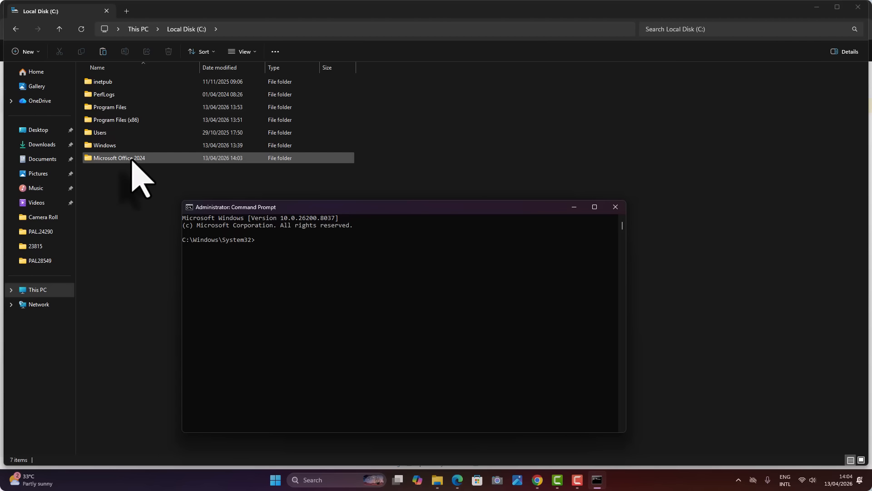
double_click(132, 159)
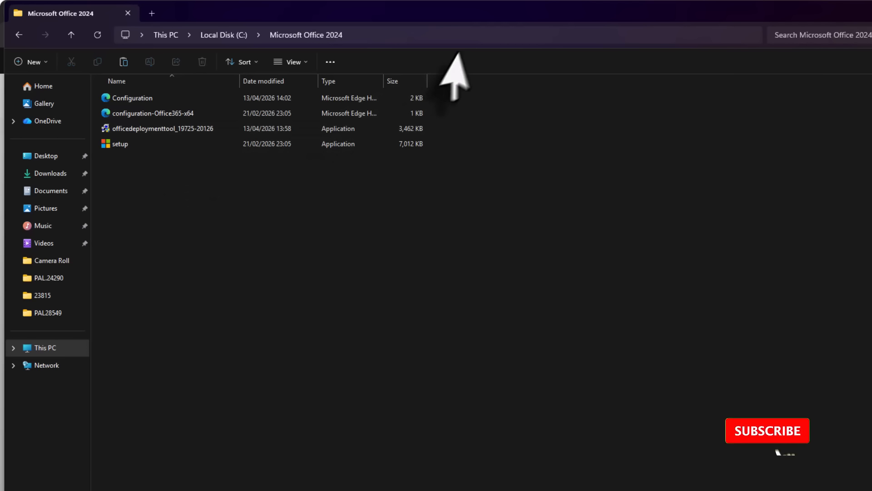
left_click(422, 36)
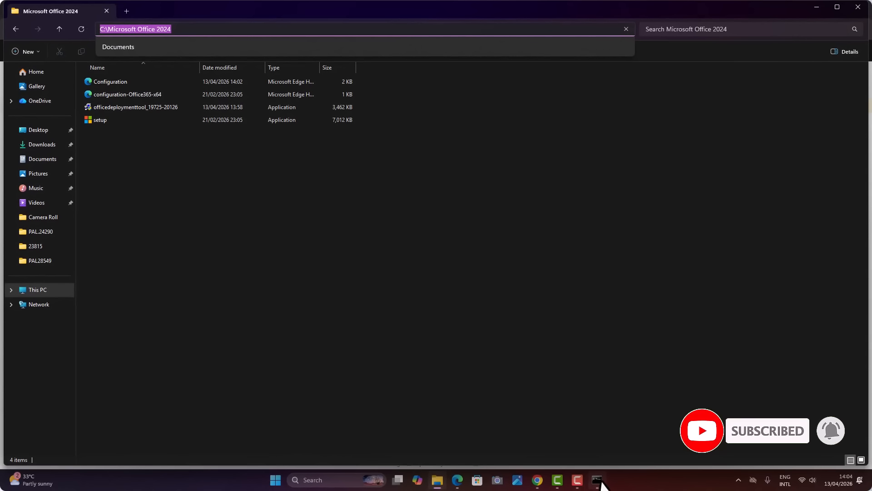
left_click(600, 481)
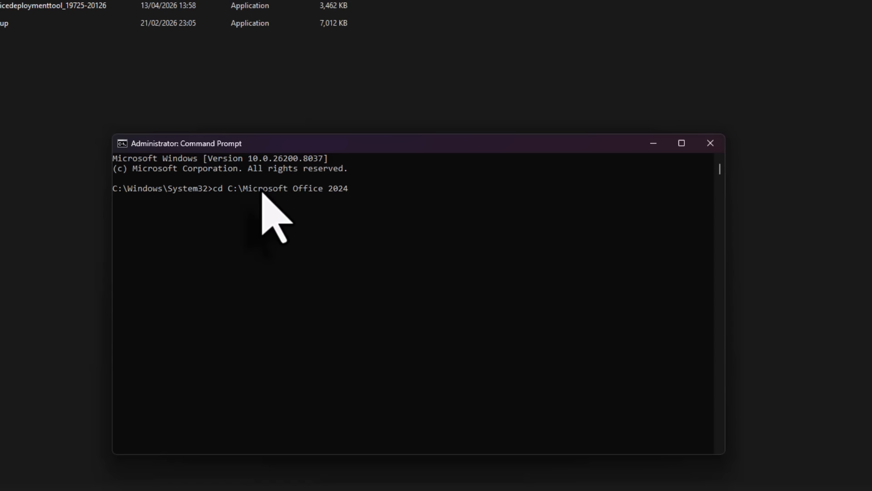
key("Return")
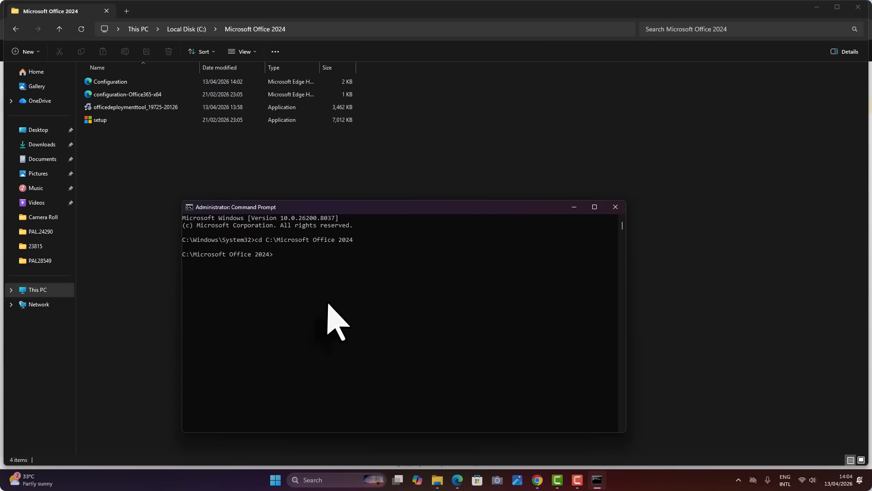
Step: Switch to Chrome, search Google in a new tab for "office deployment tool 2024" and open Microsoft Learn's Deploy Office LTSC 2024 article
left_click(537, 482)
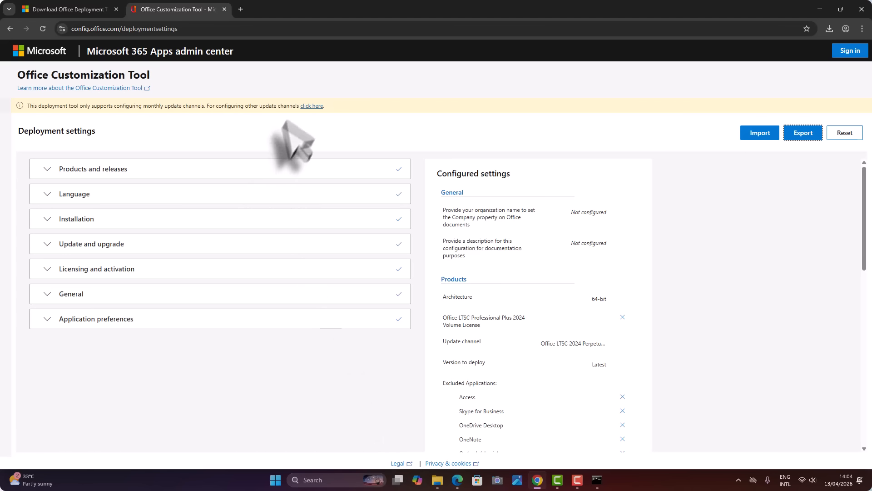
left_click(240, 9)
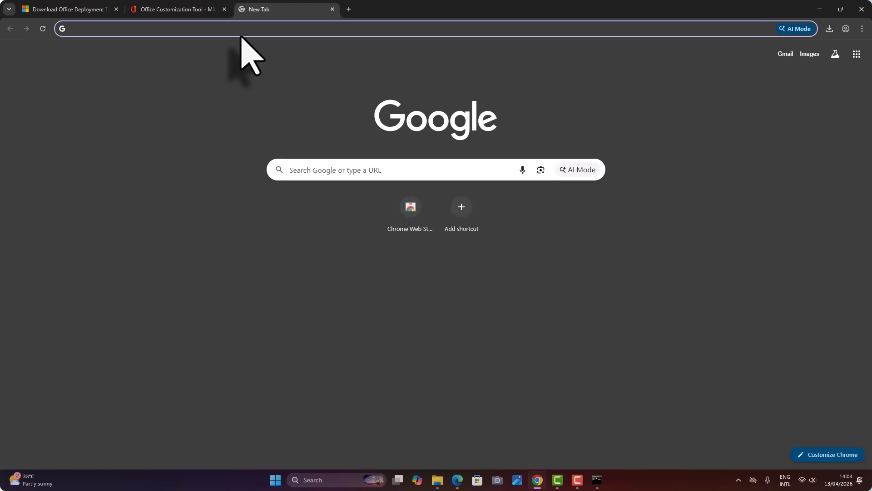
type("office")
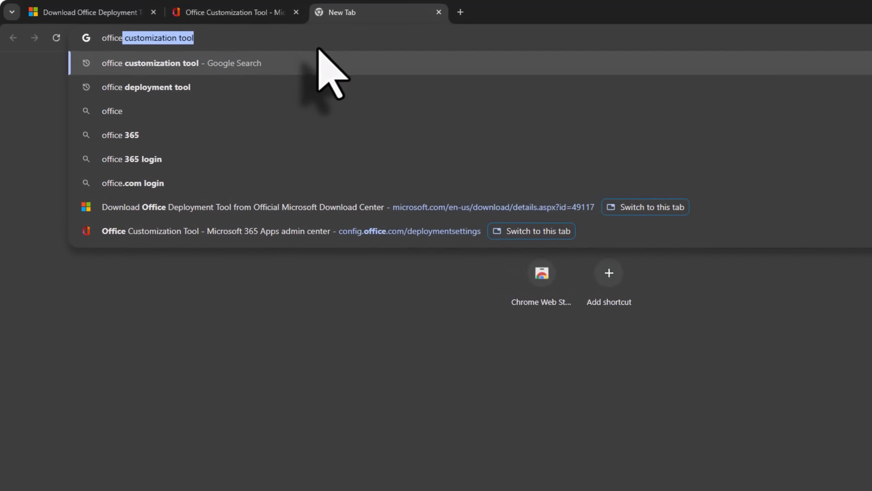
type(" deplo")
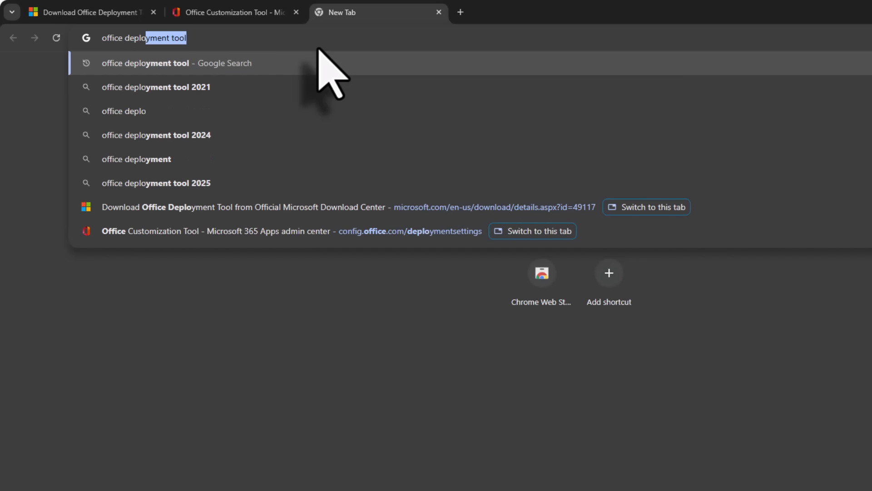
type("yment to")
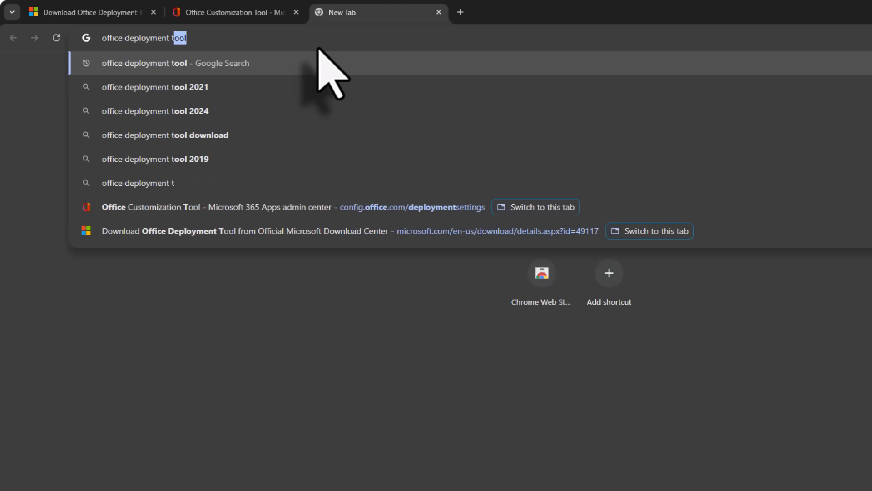
type("ol ")
type("2024")
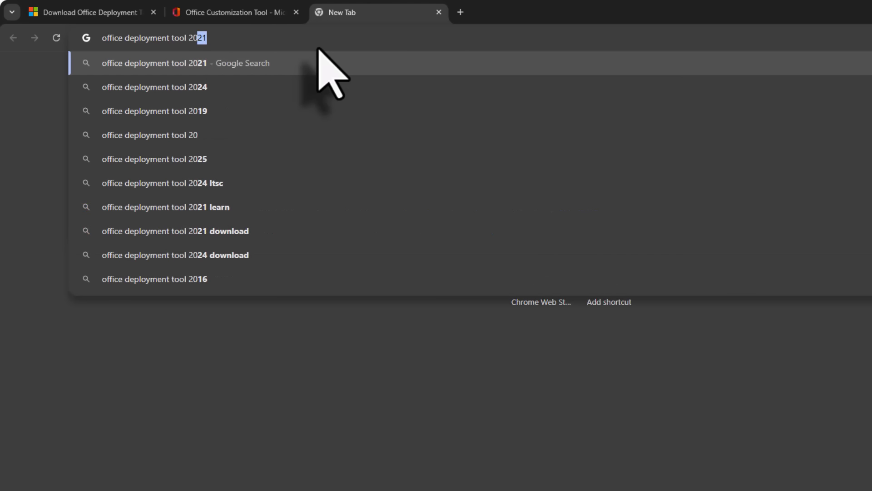
key("Return")
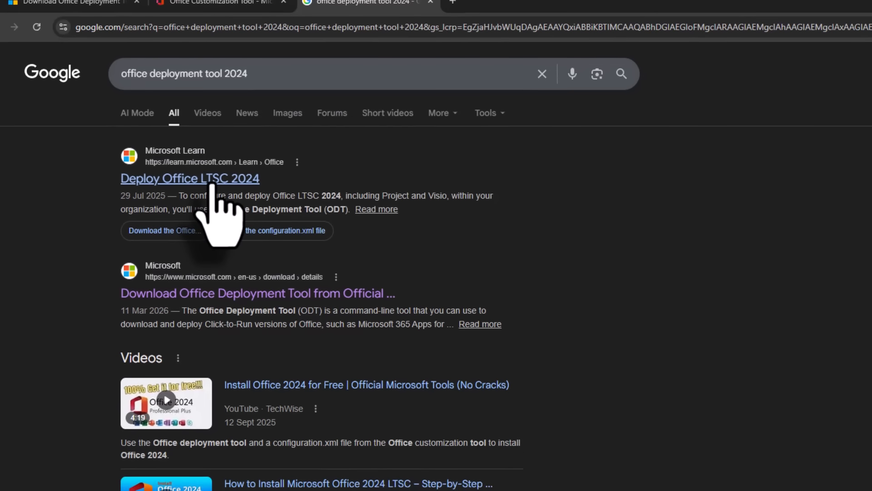
left_click(215, 183)
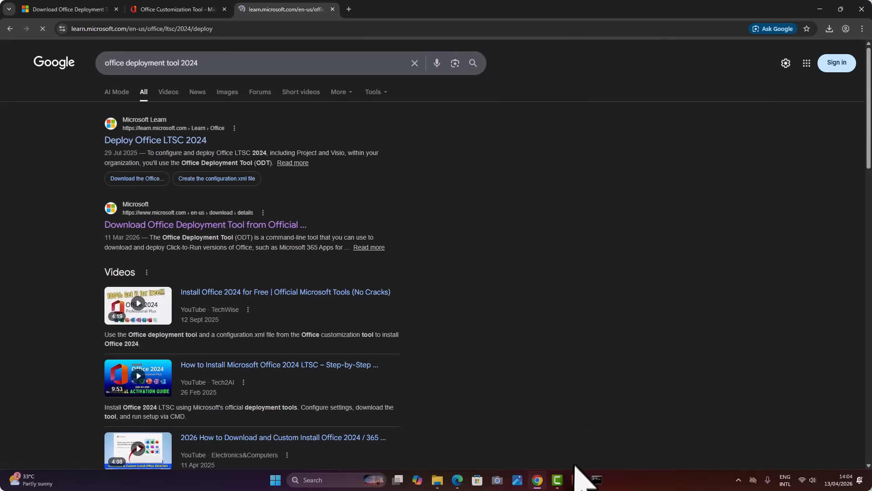
mouse_move(578, 486)
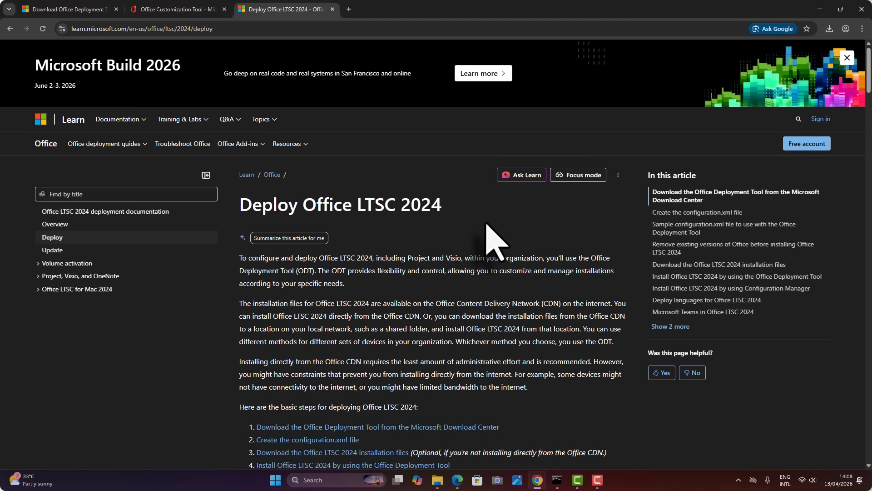
Step: Copy the console command from the article's section on installing Office LTSC 2024 by using the Office Deployment Tool
scroll(495, 241, "down", 10)
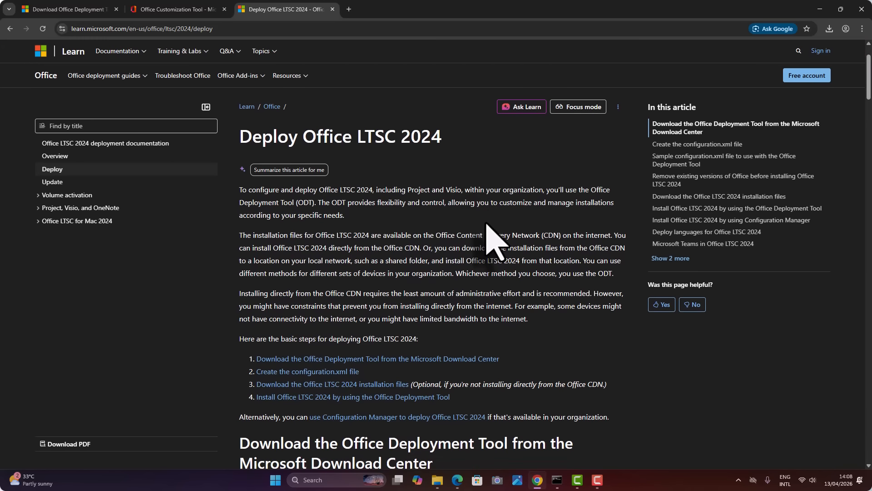
scroll(485, 224, "down", 15)
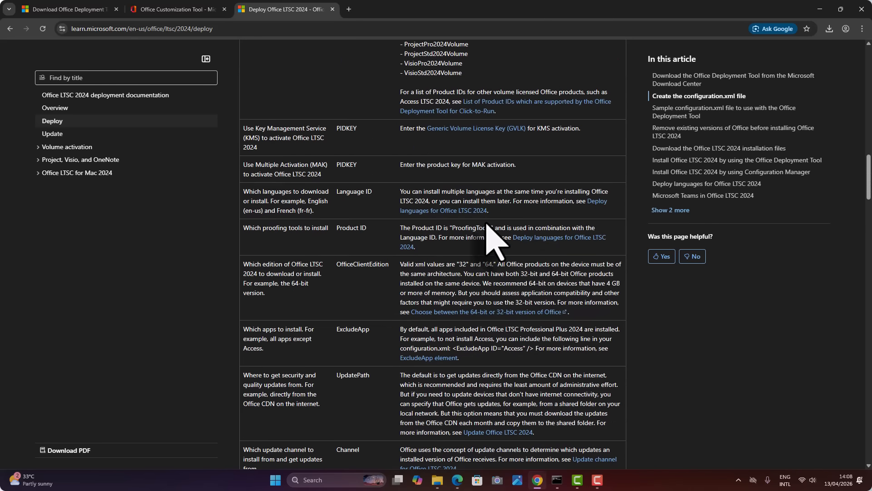
scroll(487, 224, "down", 13)
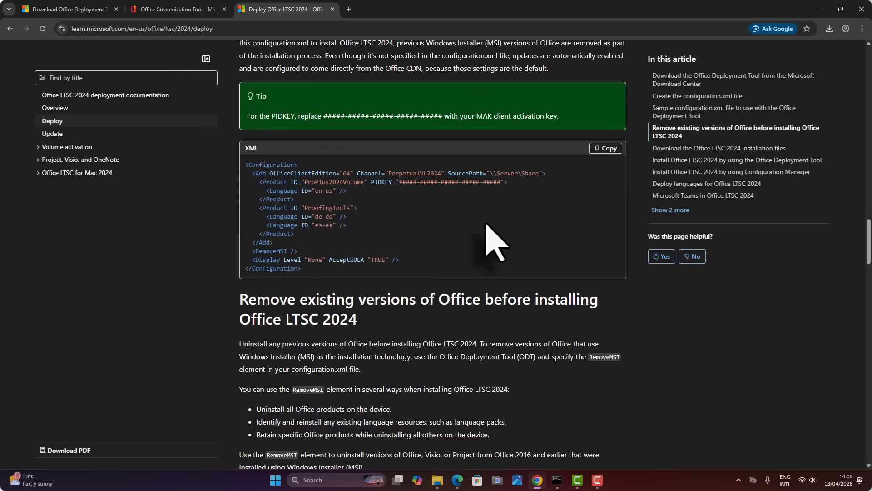
scroll(490, 227, "down", 8)
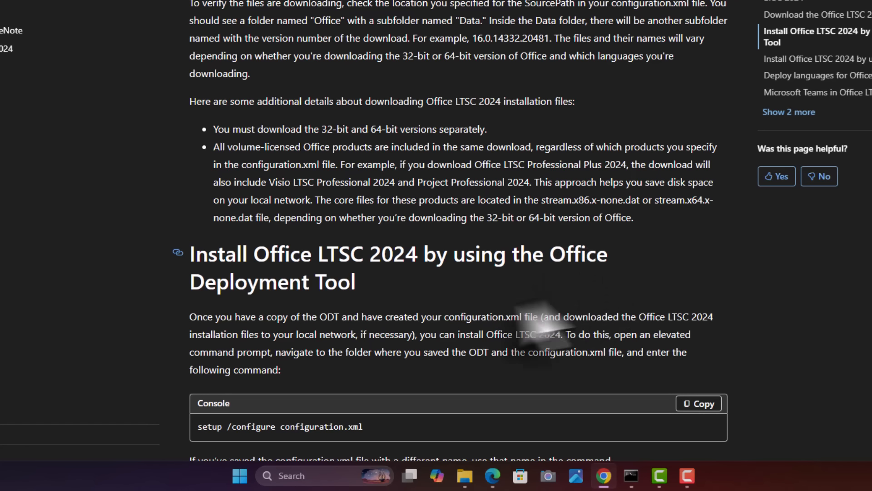
scroll(323, 308, "down", 2)
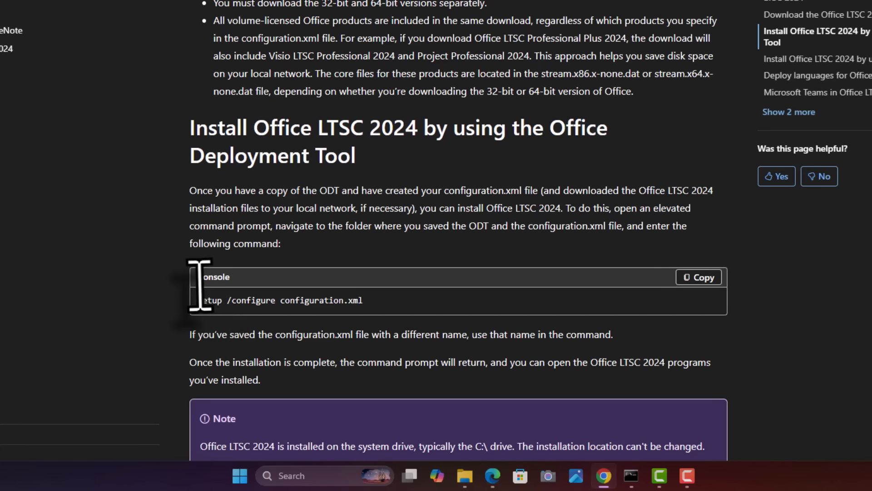
left_click(702, 277)
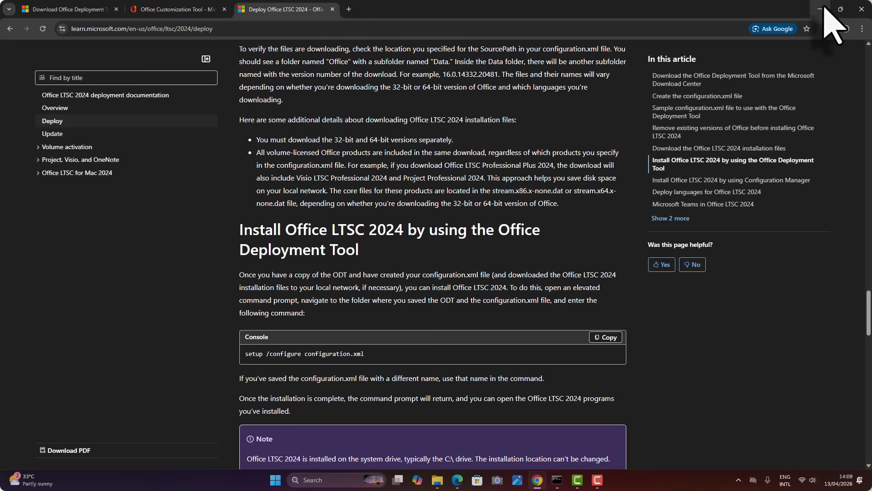
Step: Minimize Chrome and run setup /configure configuration.xml in the Command Prompt
left_click(817, 7)
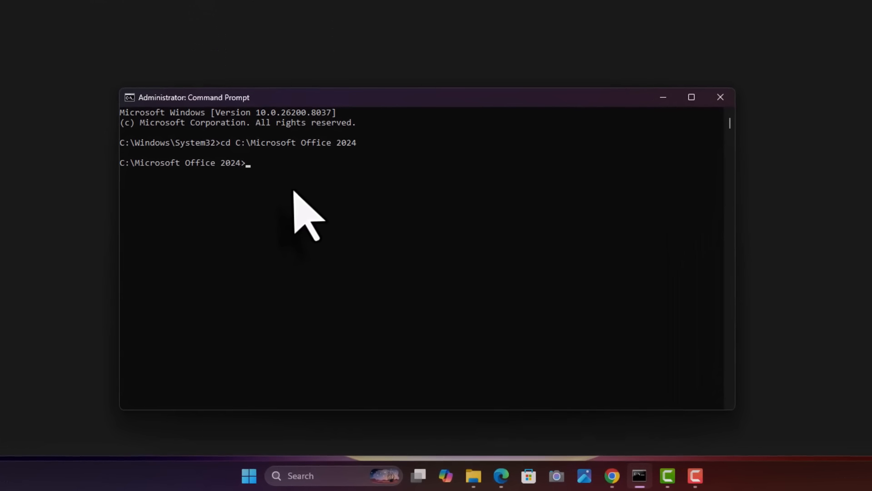
key("ctrl+v")
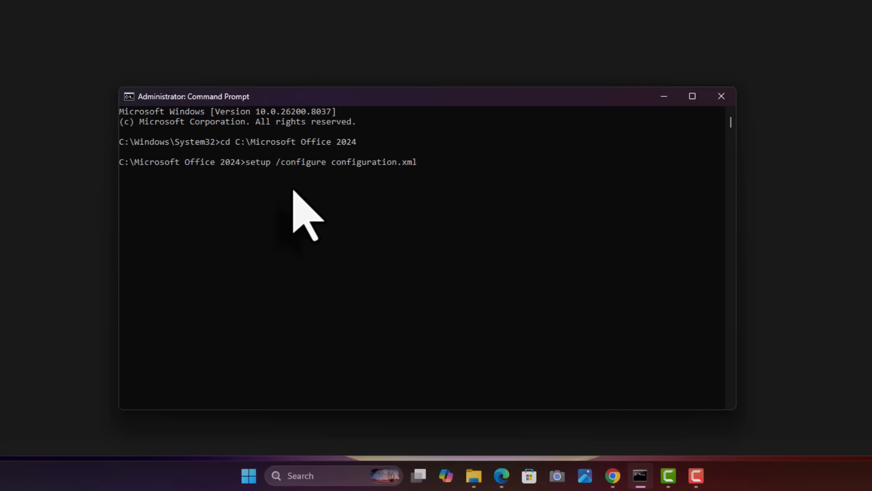
key("Return")
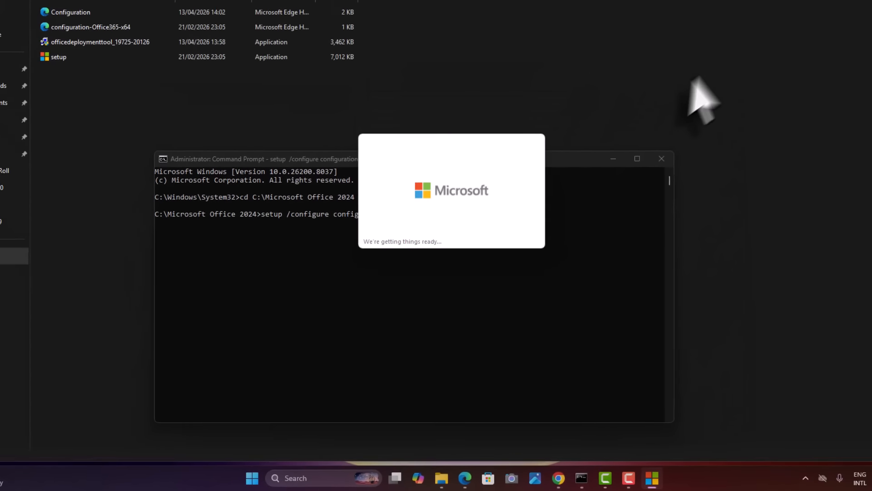
Step: Minimize the File Explorer window, move the Command Prompt window lower and bring the Microsoft setup splash window to the front
left_click(818, 9)
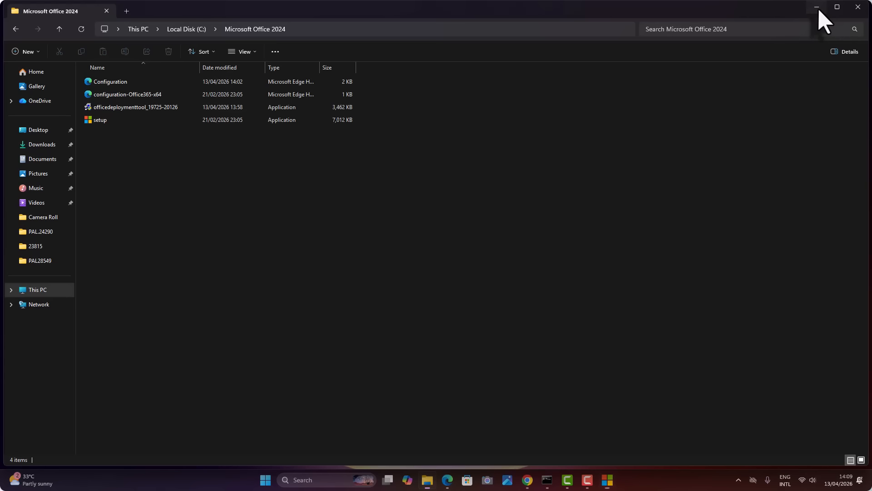
left_click(817, 7)
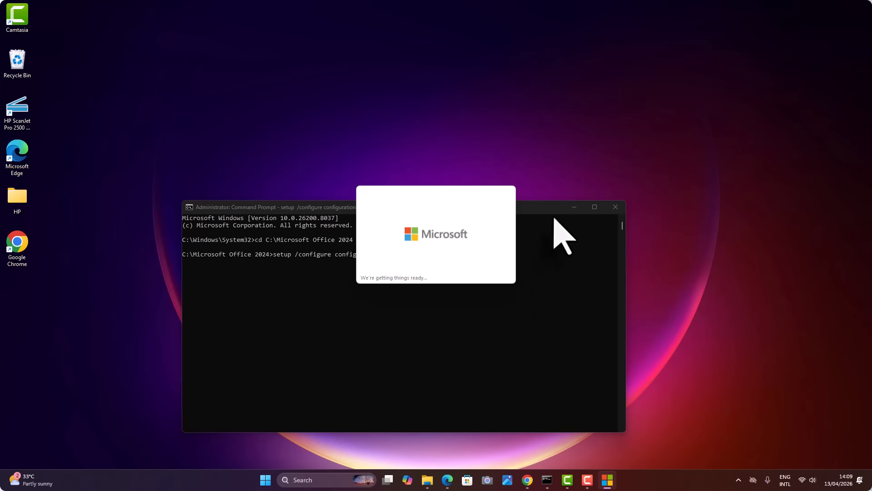
left_click_drag(553, 210, 550, 238)
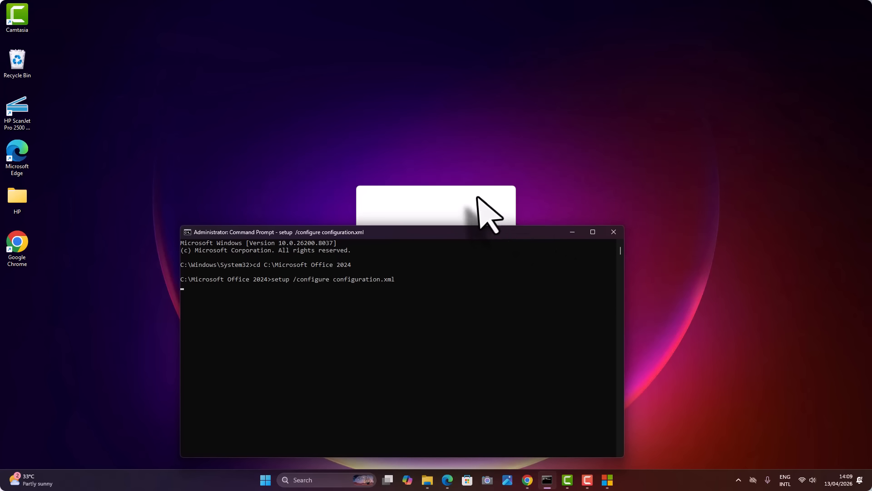
left_click(481, 204)
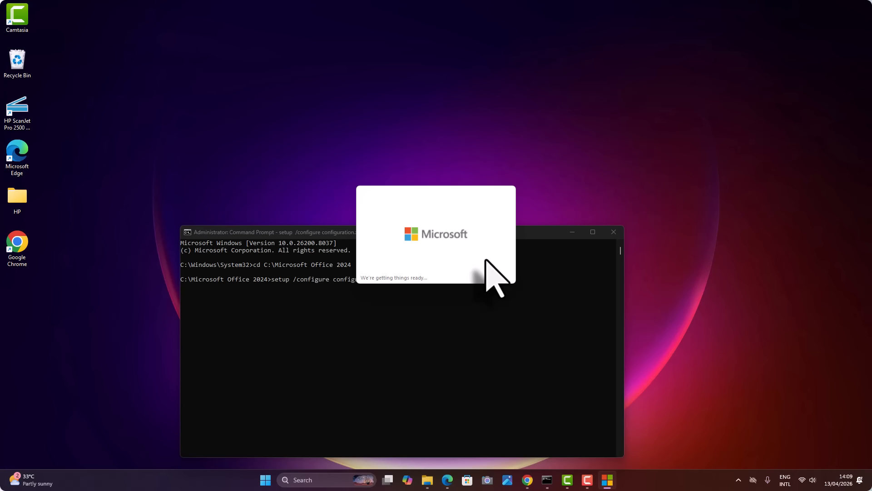